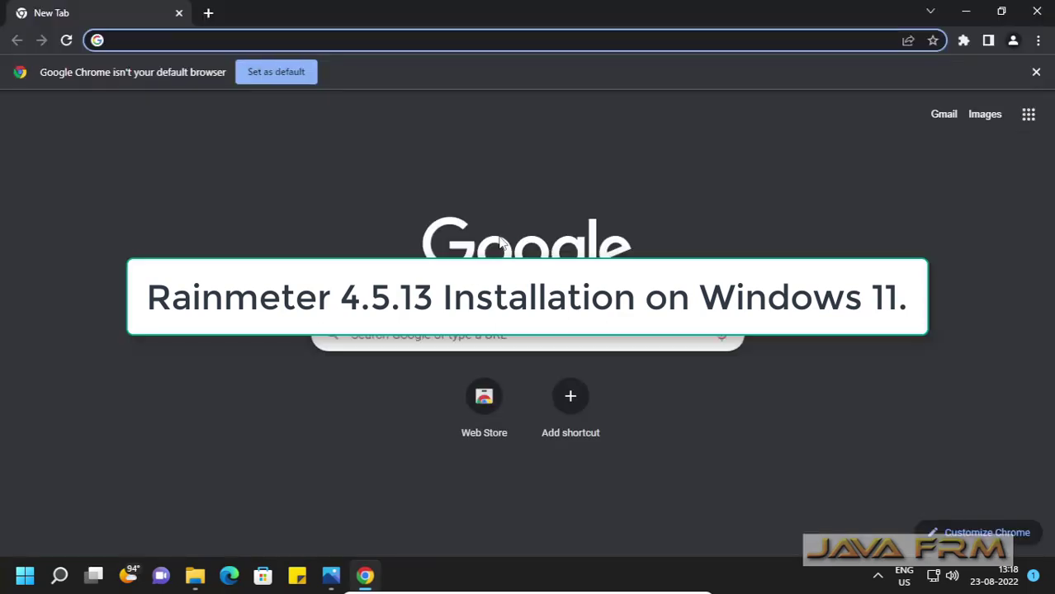
Search Google for 'download rainmeter'
click(404, 338)
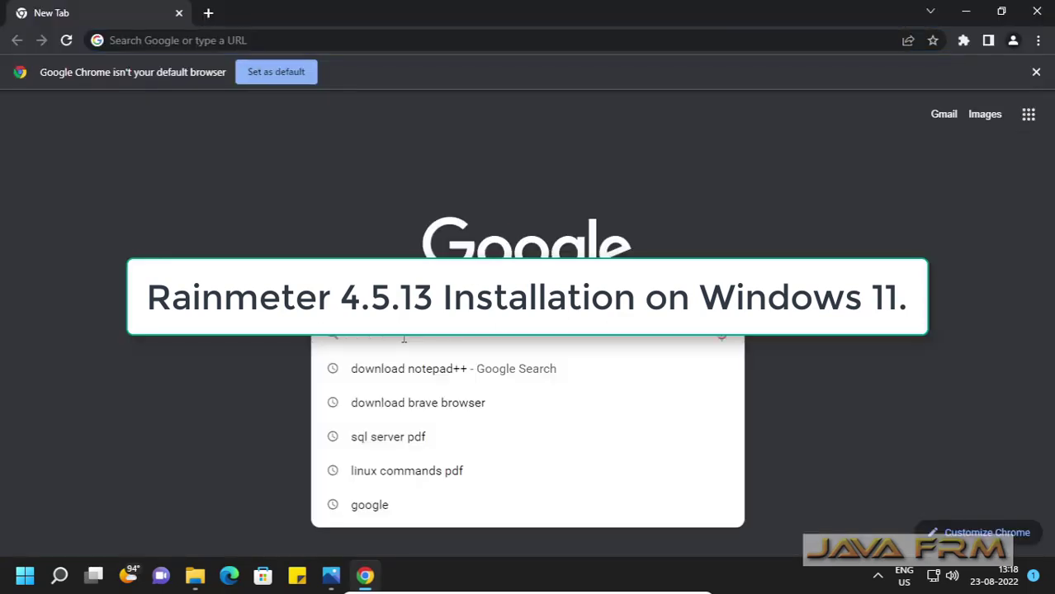
text(diwbk\\\)
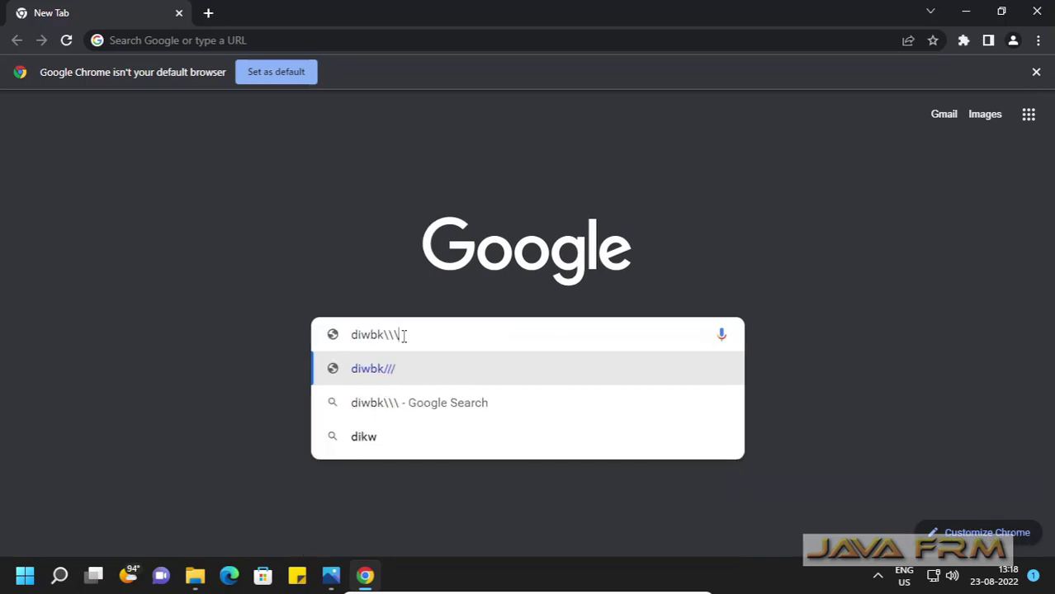
key(BackSpace)
key(BackSpace)
key(BackSpace)
key(BackSpace)
key(BackSpace)
key(BackSpace)
key(BackSpace)
key(BackSpace)
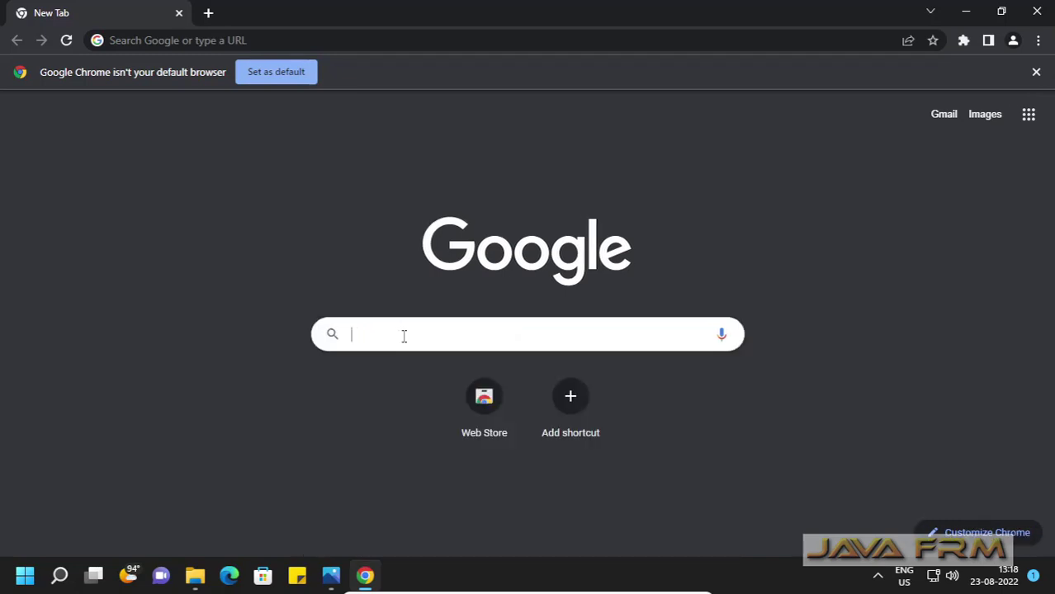
text(downl)
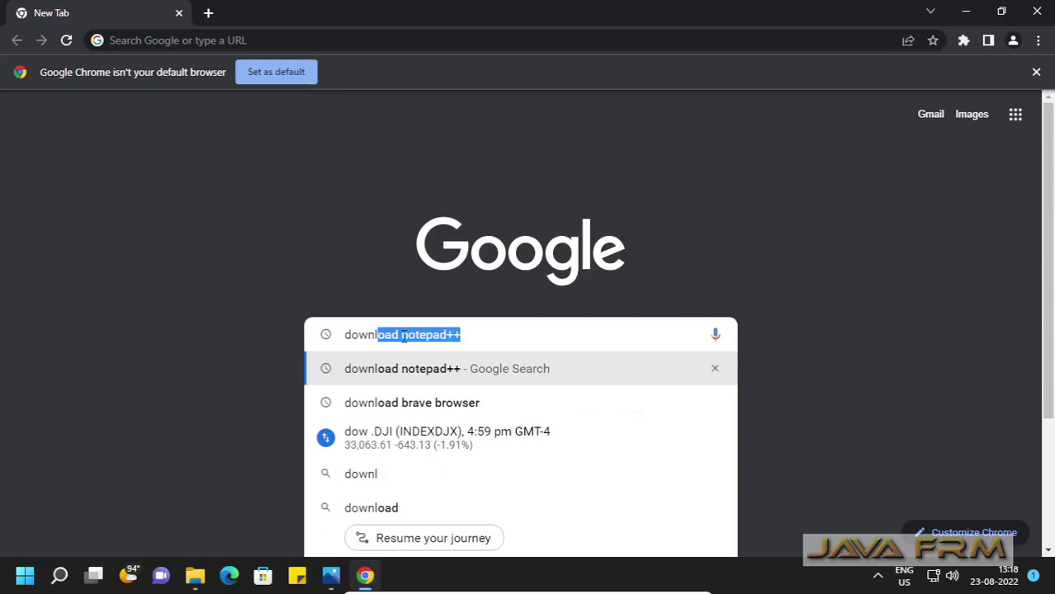
text(oad rainmeter)
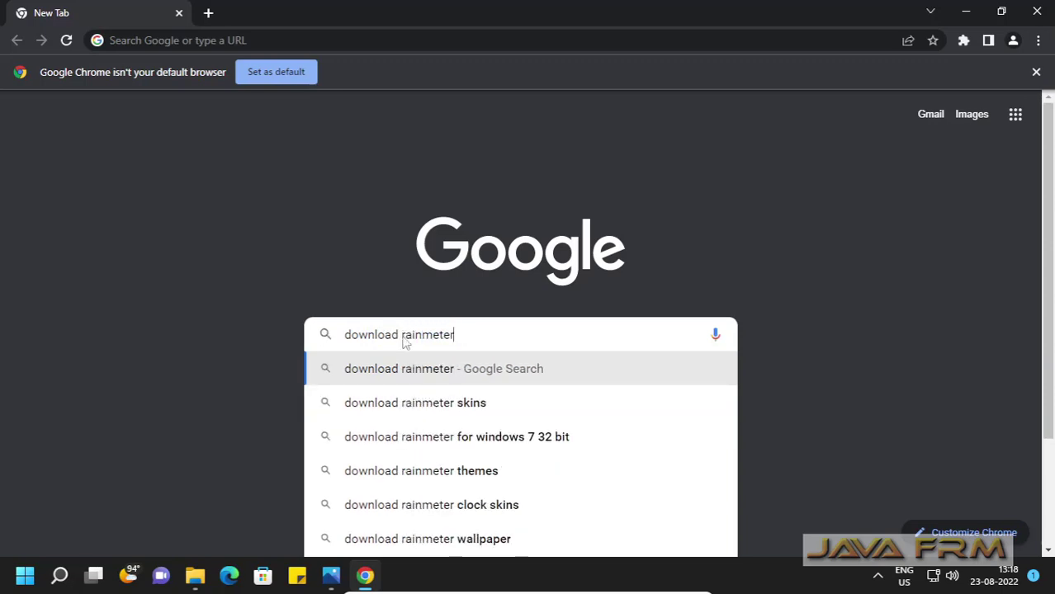
key(Return)
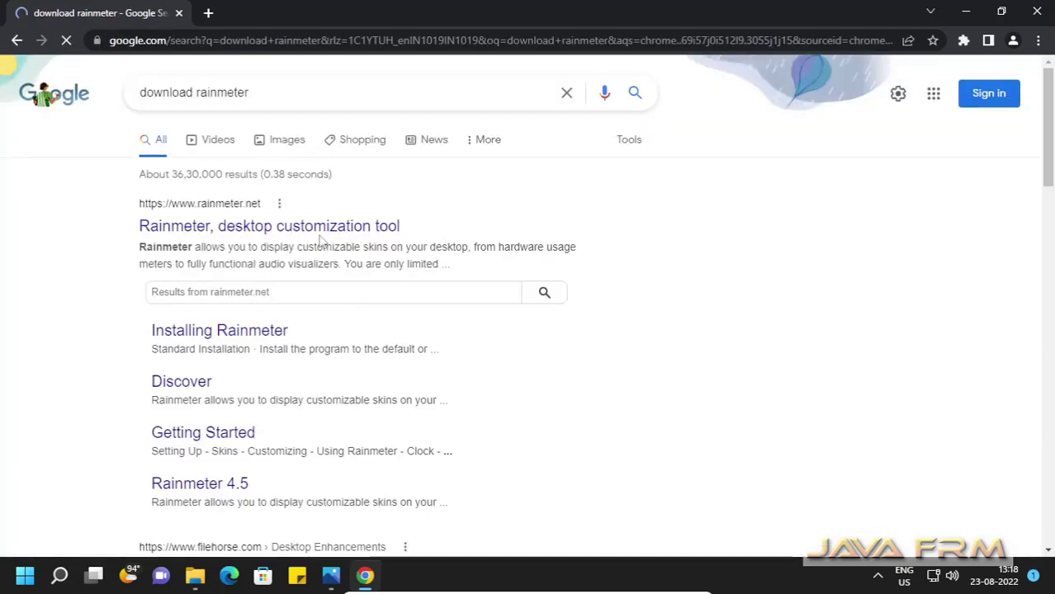
Open rainmeter.net and download the Rainmeter 4.5.13 installer
click(322, 232)
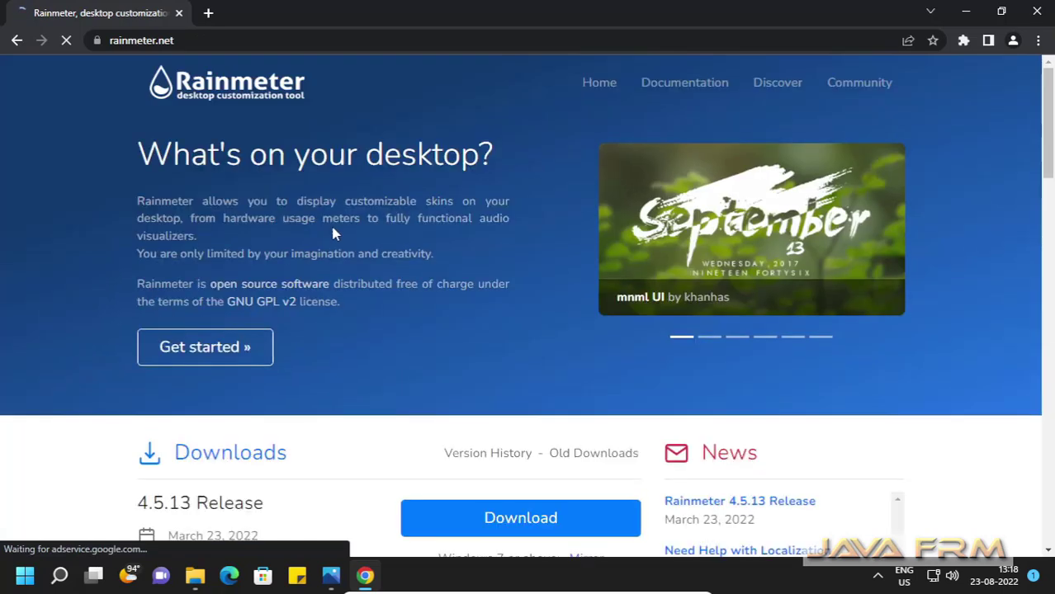
scroll(330, 352, down, 2)
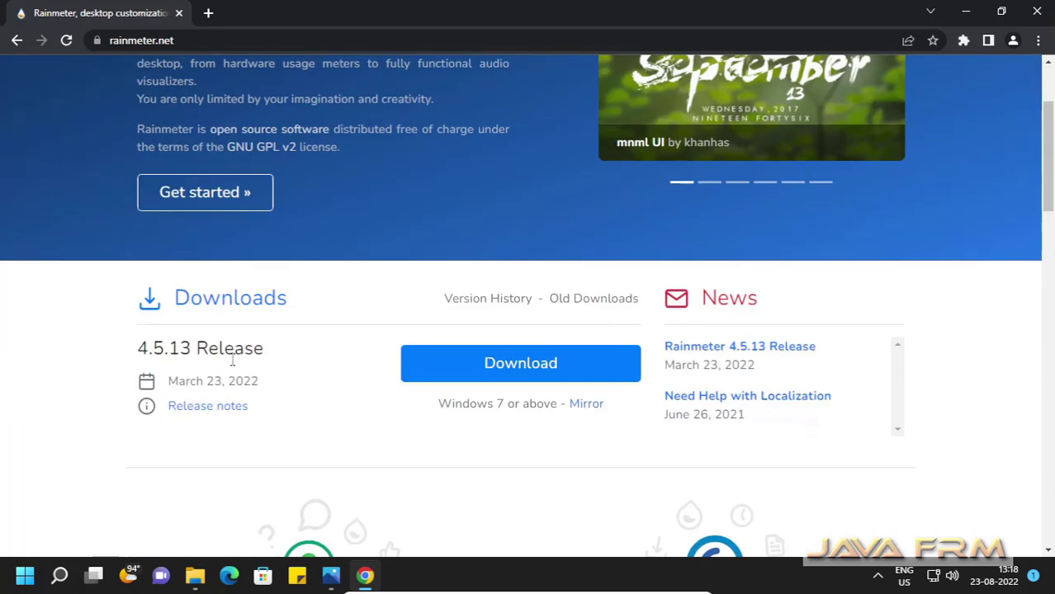
click(523, 373)
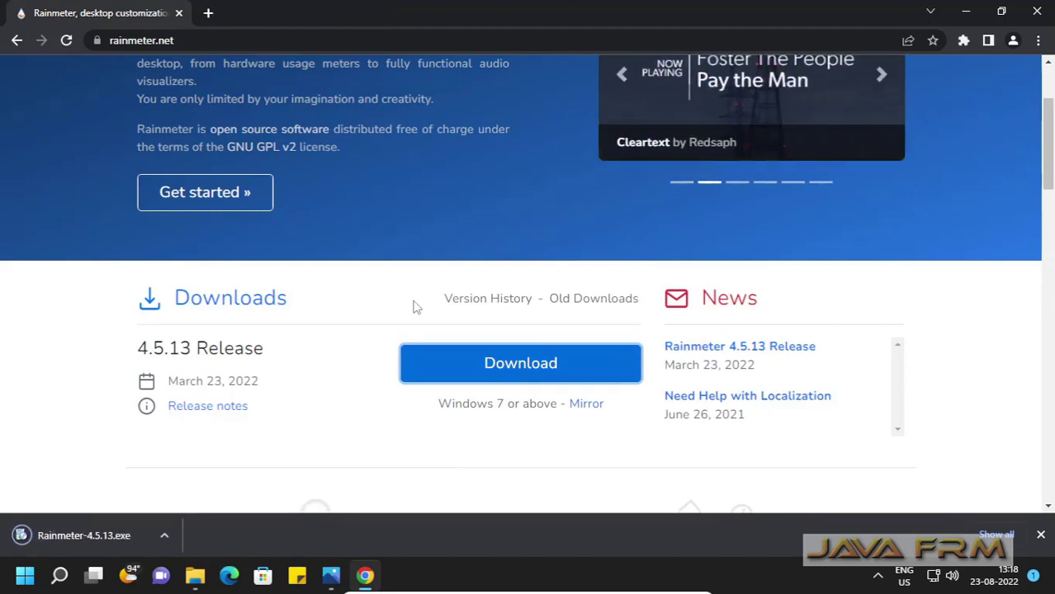
Show Rainmeter-4.5.13 in the maximized Downloads folder and bring up its context menu
click(164, 536)
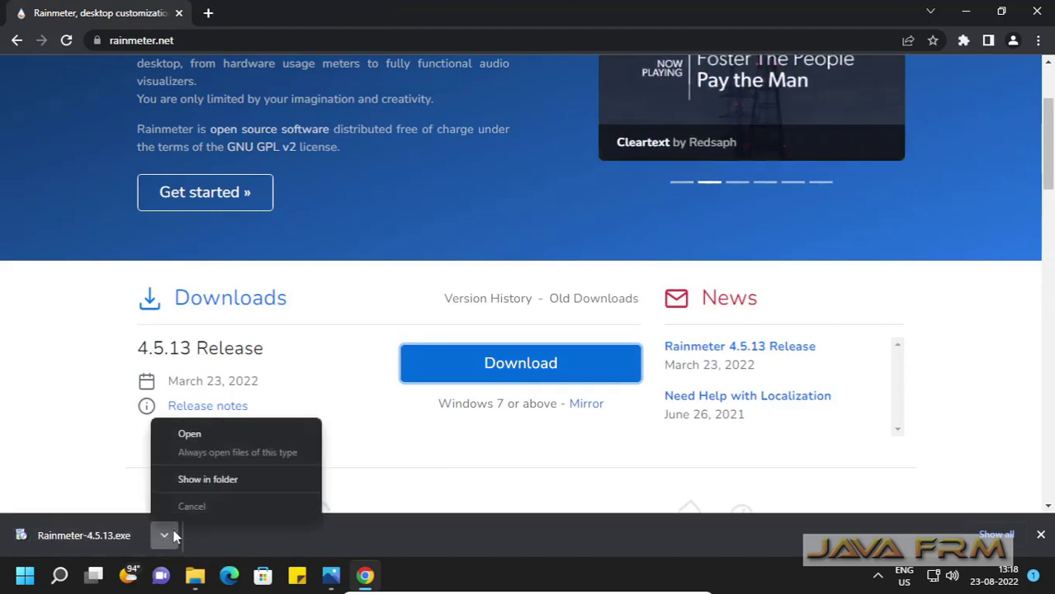
click(208, 480)
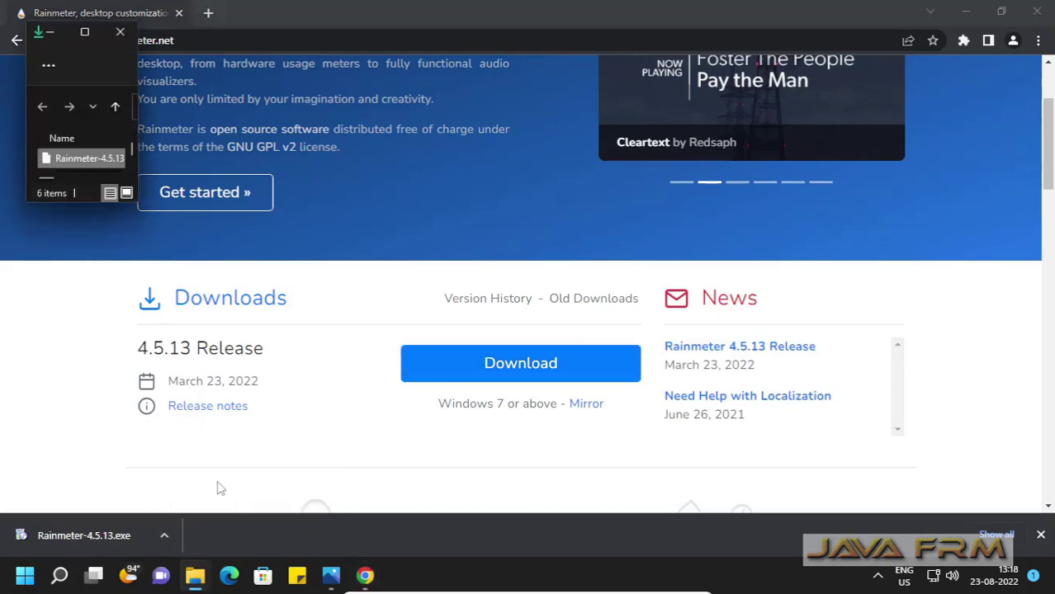
click(86, 33)
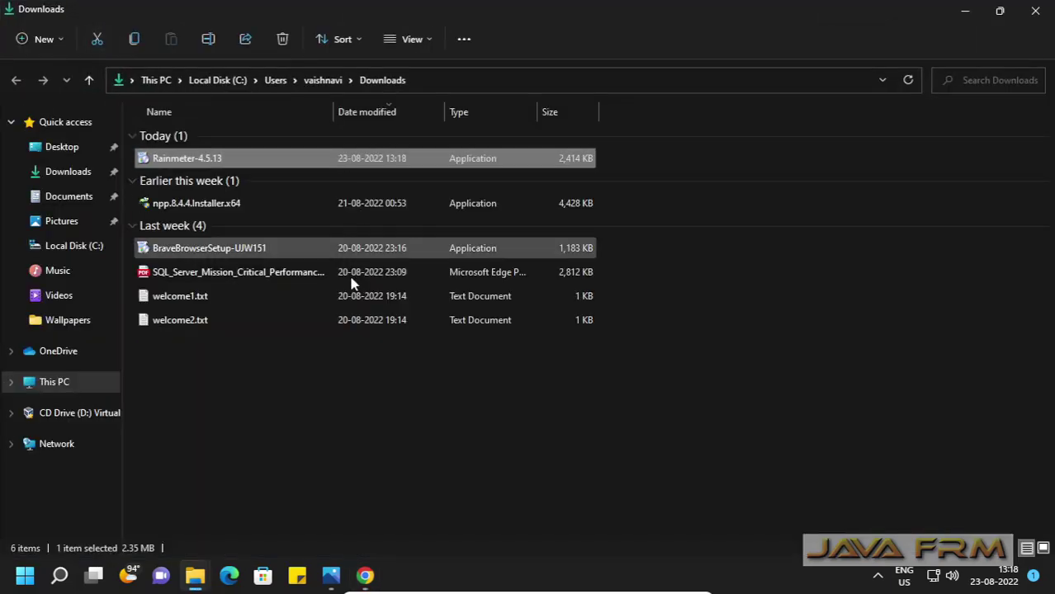
right_click(199, 162)
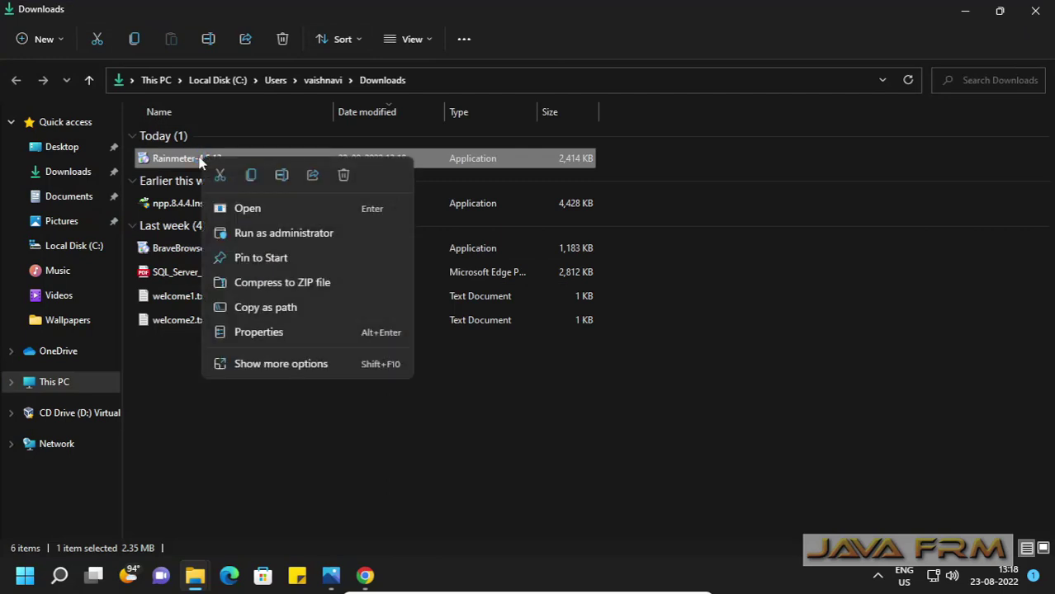
Run the installer as administrator and complete an English Standard installation, launching Rainmeter at the end
click(294, 236)
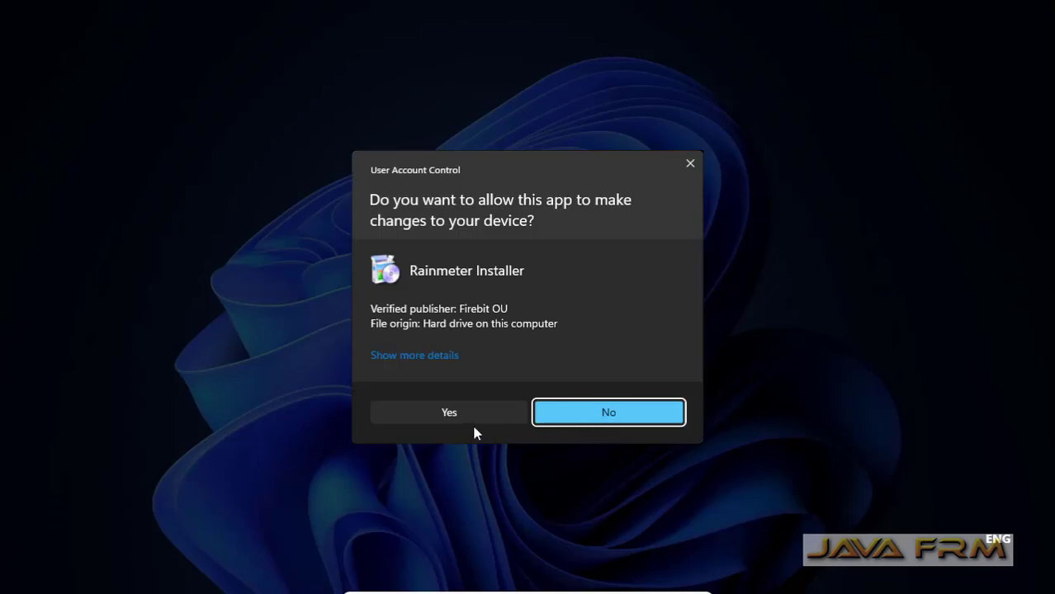
click(474, 418)
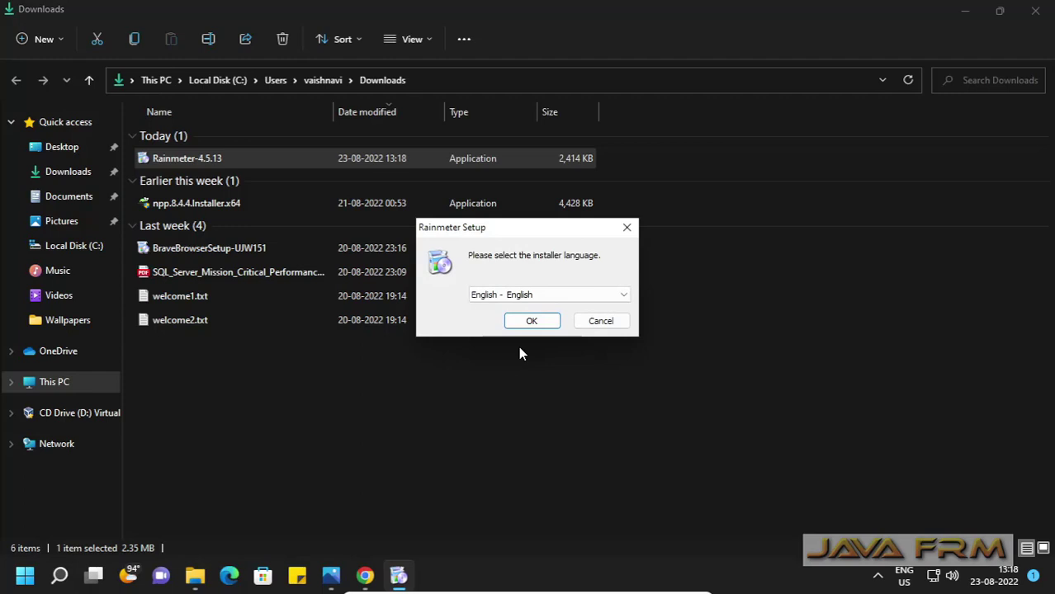
click(533, 322)
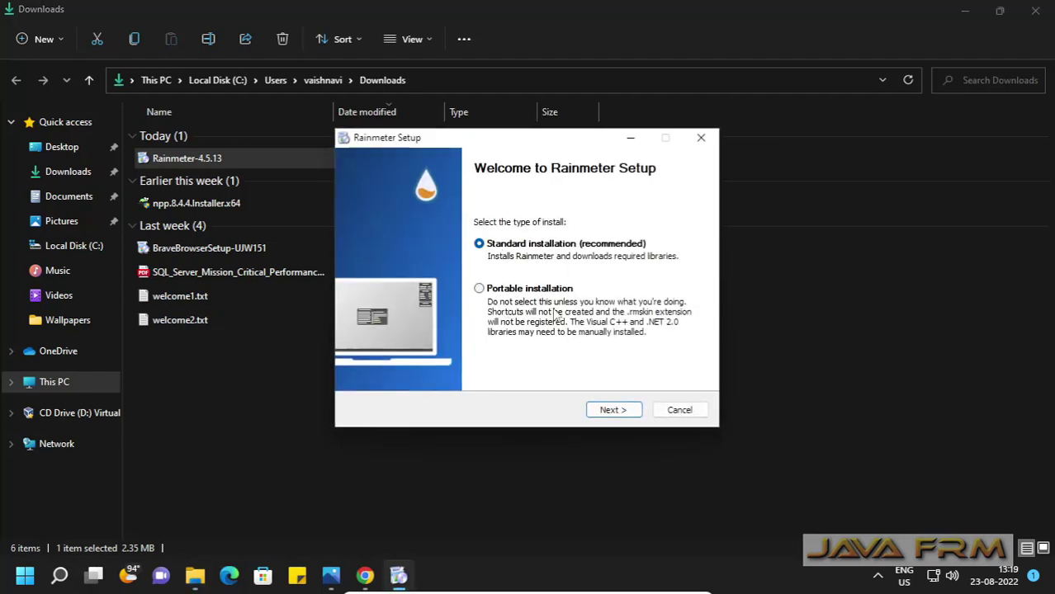
click(624, 411)
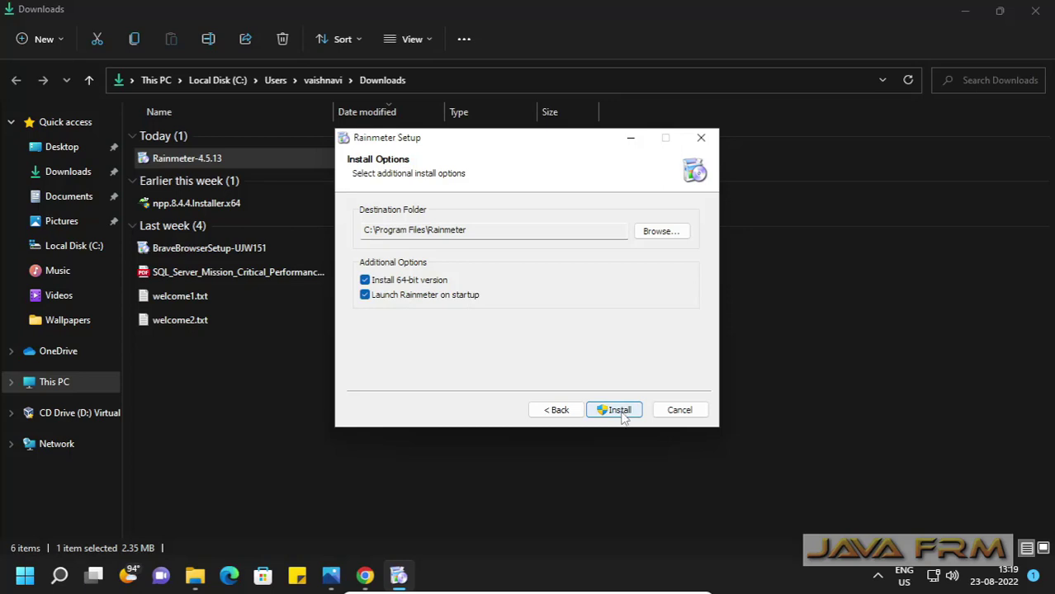
click(621, 413)
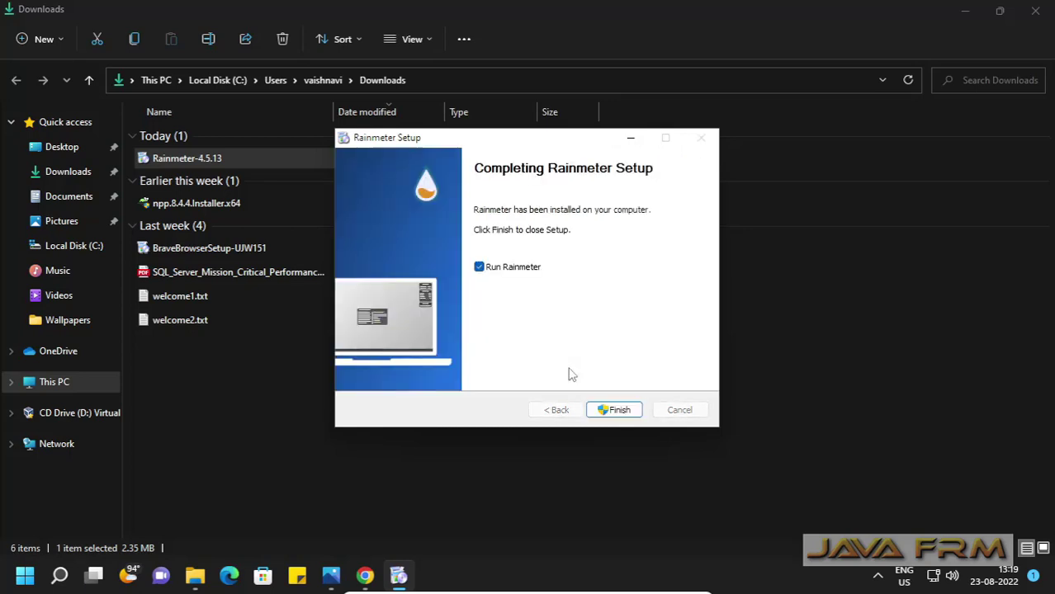
click(625, 417)
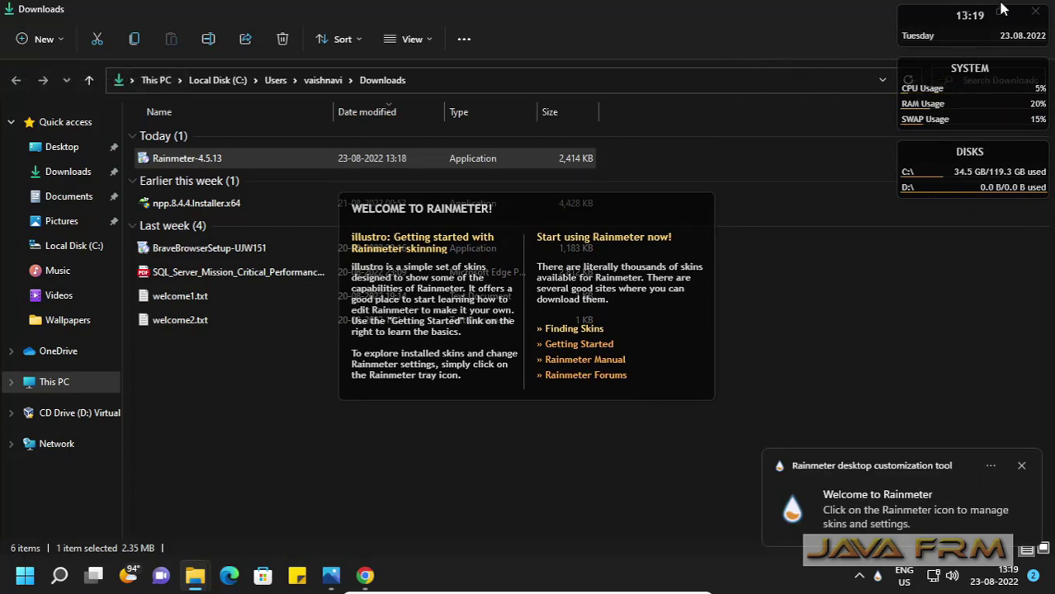
Shift the clock skin, minimize Explorer and Chrome, and hide the desktop icons
drag(1005, 28, 692, 29)
click(968, 17)
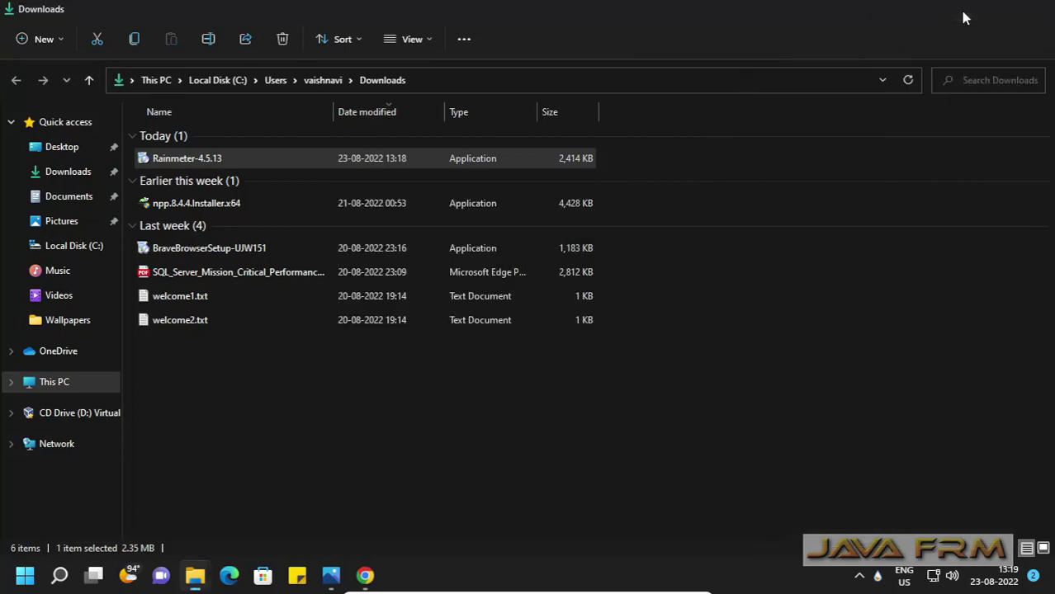
click(969, 15)
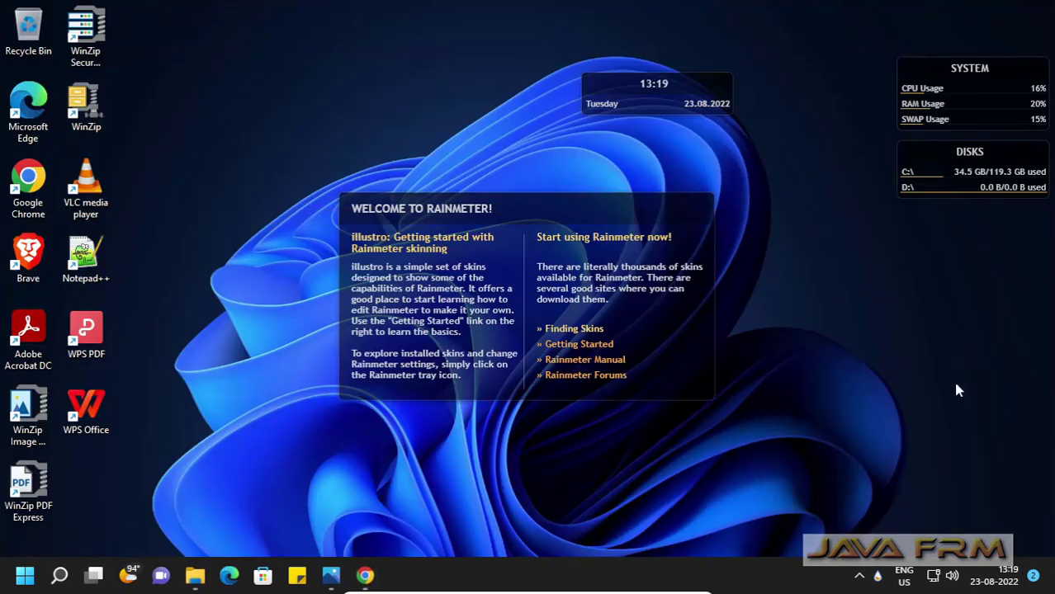
right_click(231, 445)
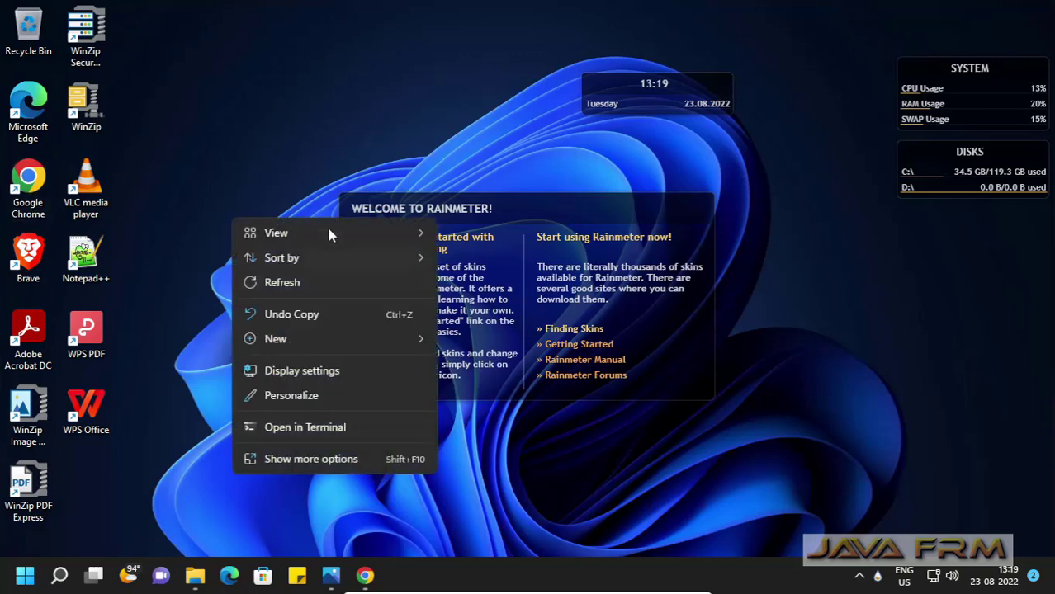
mouse_move(328, 234)
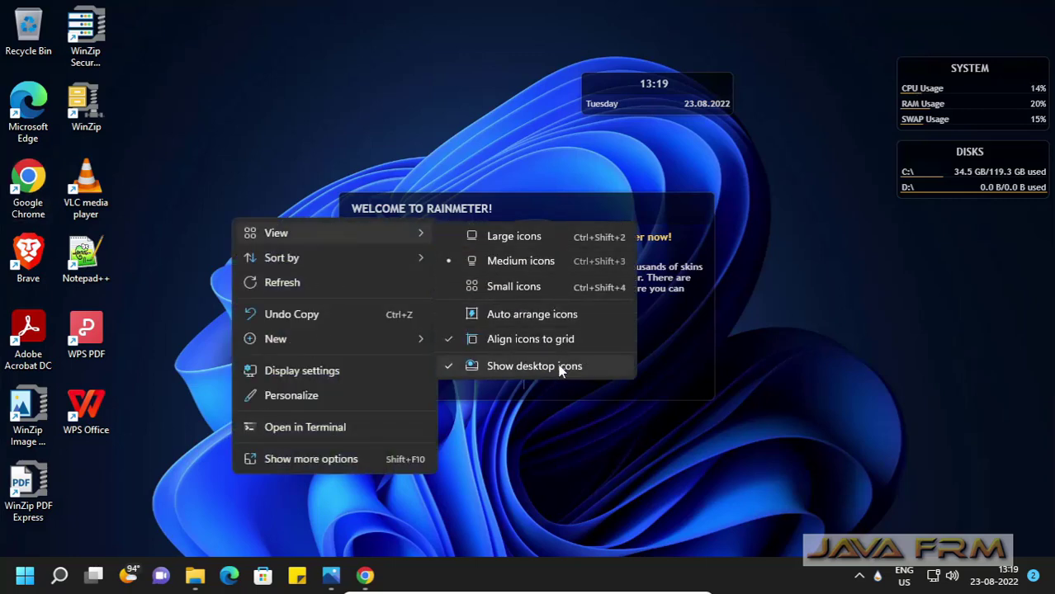
click(560, 371)
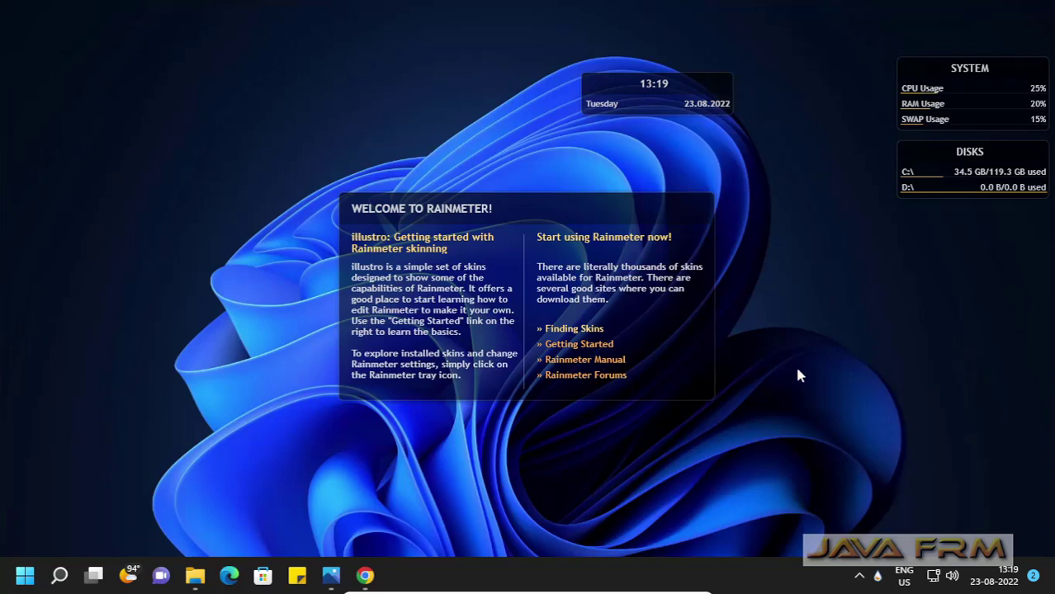
Move the welcome skin lower, the clock upper left, and SYSTEM and DISKS toward top centre
drag(543, 216, 525, 293)
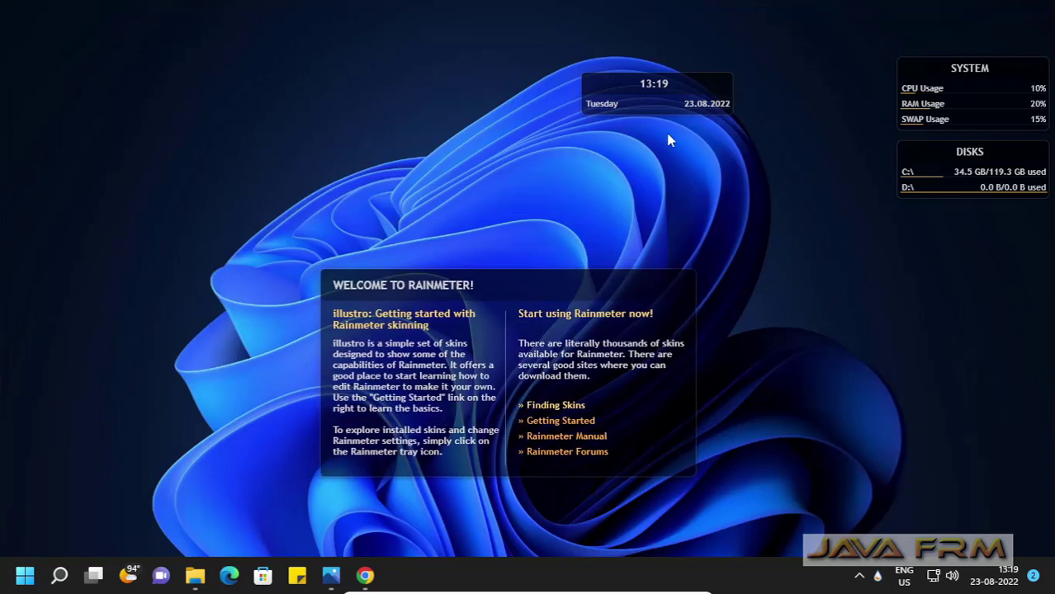
drag(668, 83, 348, 145)
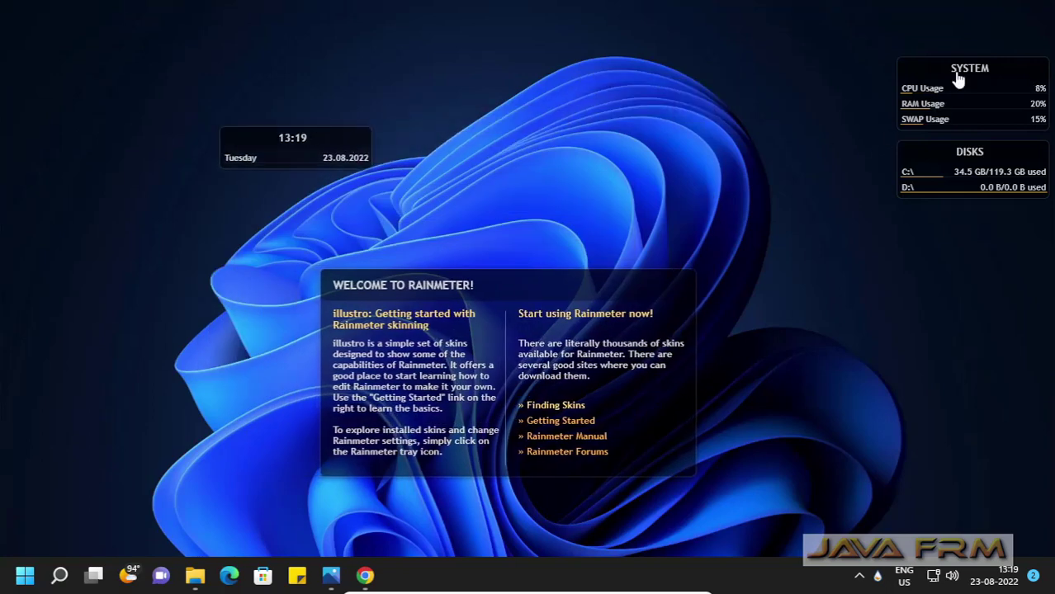
drag(923, 75, 650, 85)
drag(973, 159, 790, 204)
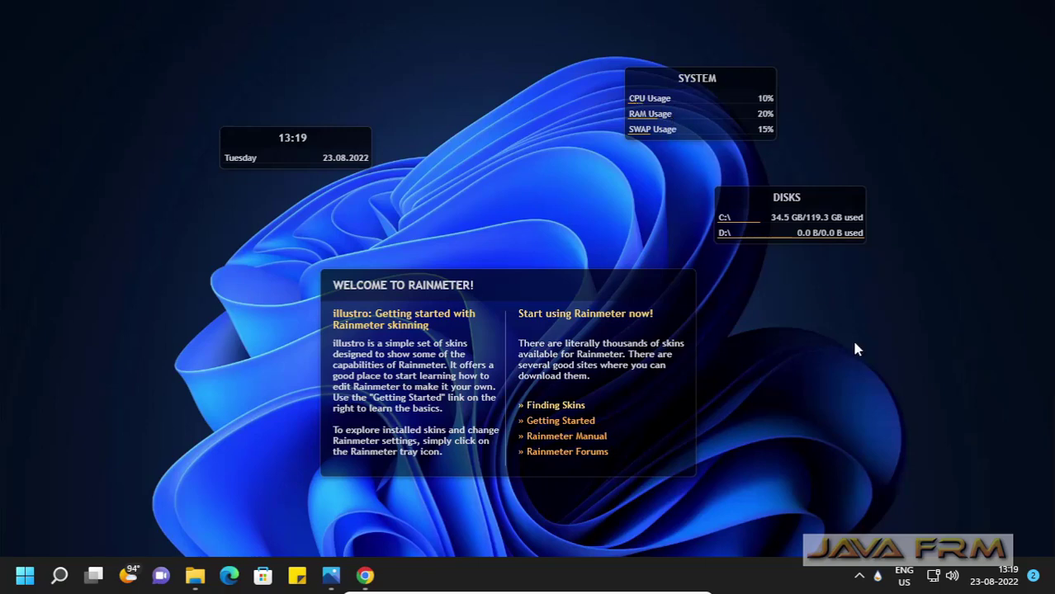
Open Manage Rainmeter, expand illustro, browse Layouts, Game mode and Settings, then return to Skins
click(879, 578)
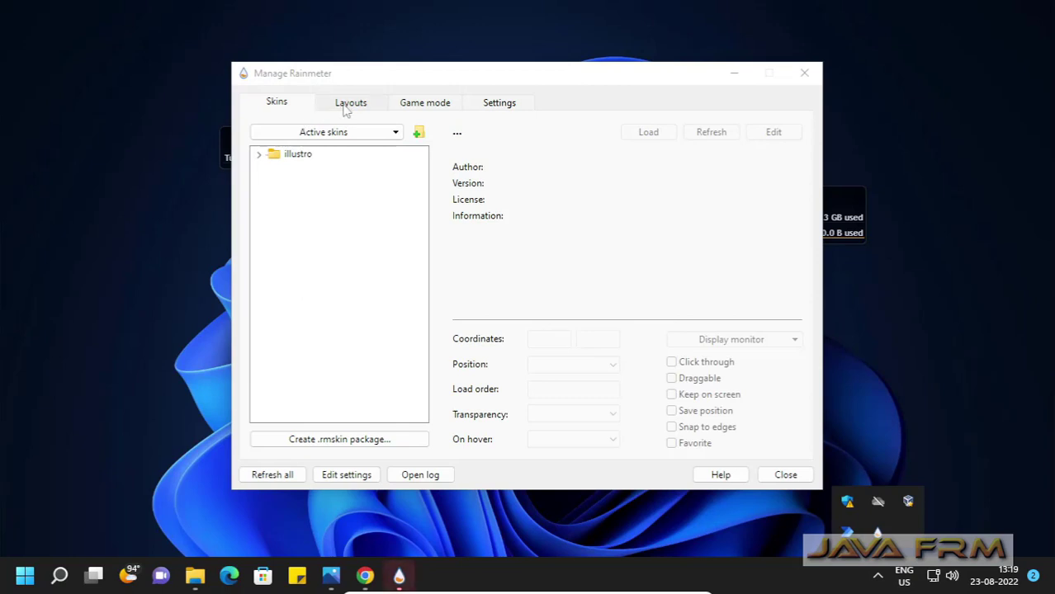
click(258, 155)
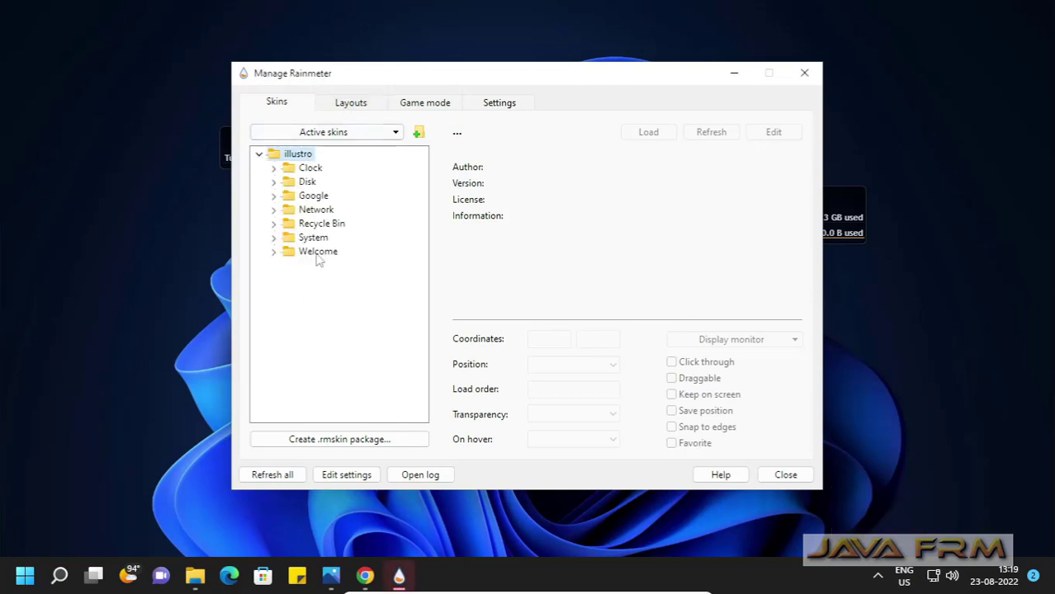
click(351, 103)
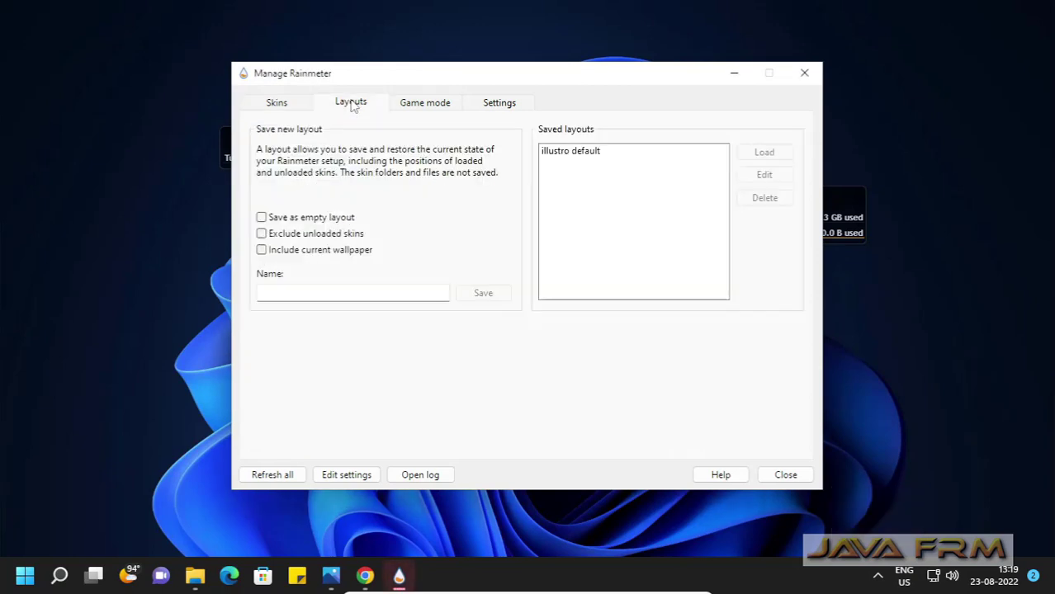
click(442, 103)
click(491, 103)
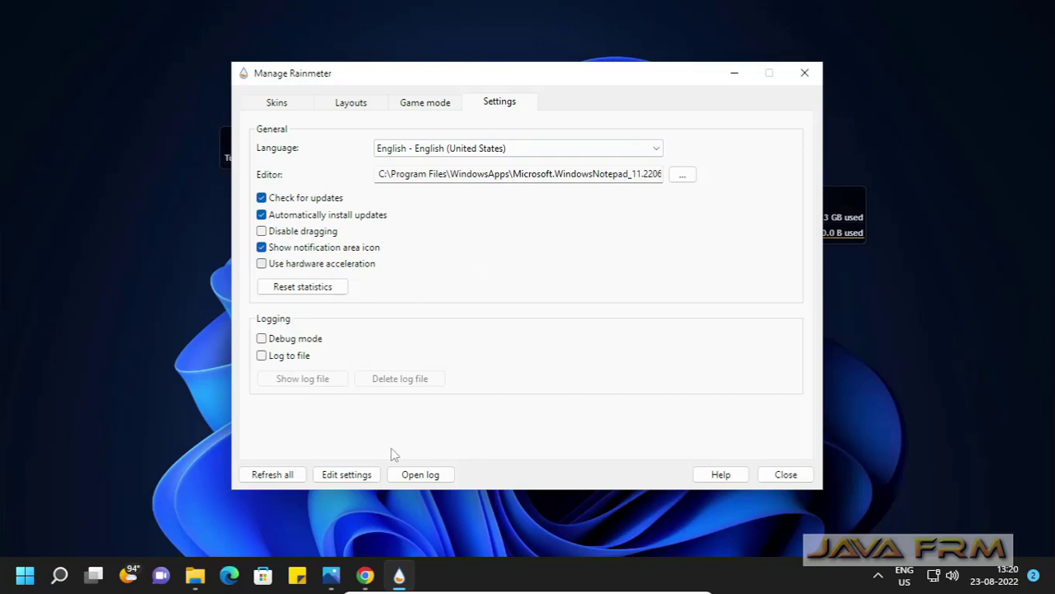
click(285, 104)
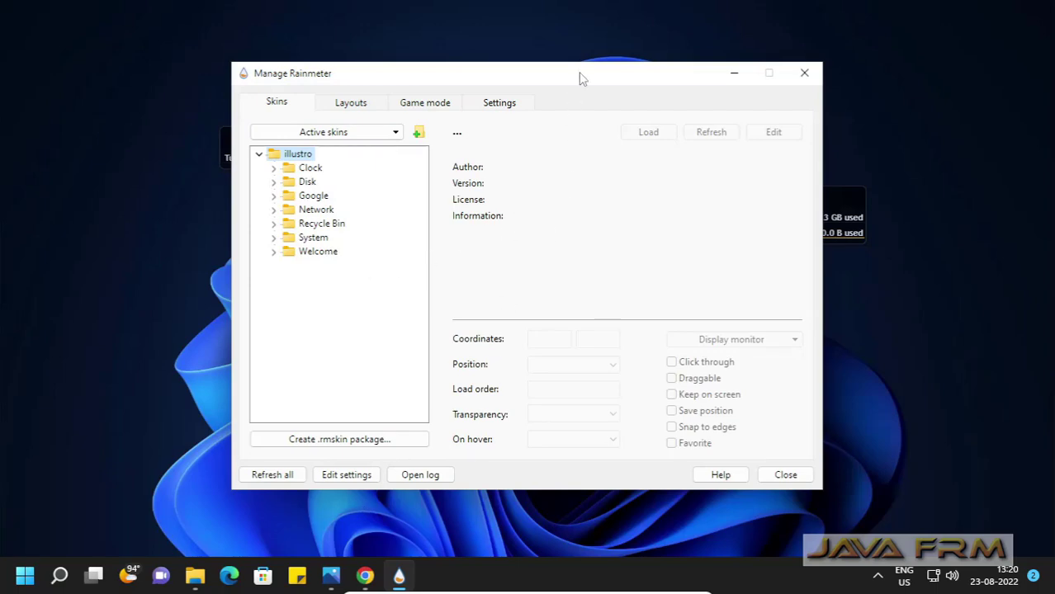
Select Clock.ini in the manager and unload the clock widget
drag(578, 72, 984, 285)
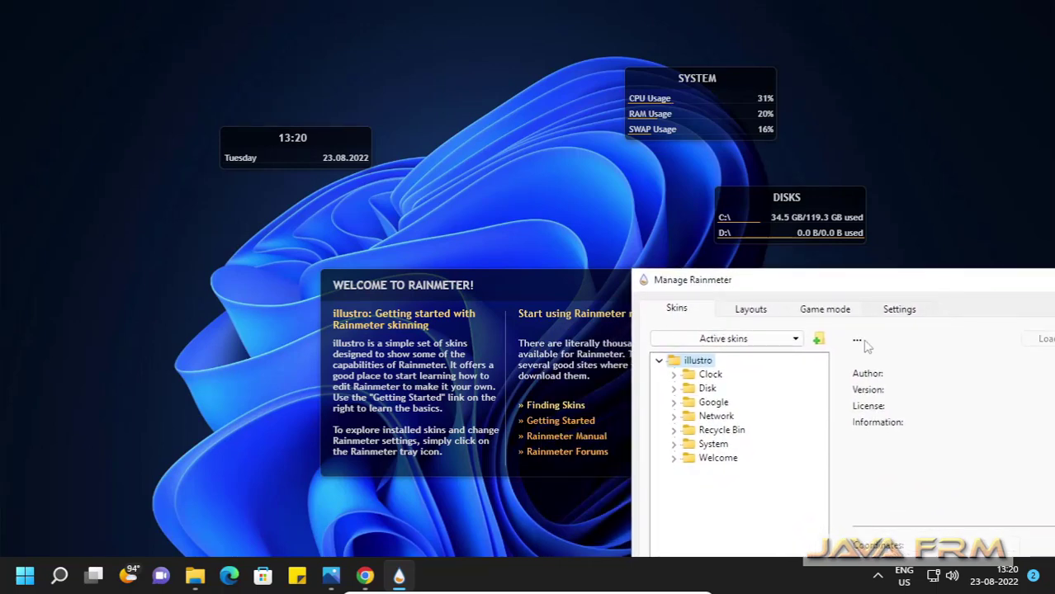
click(673, 375)
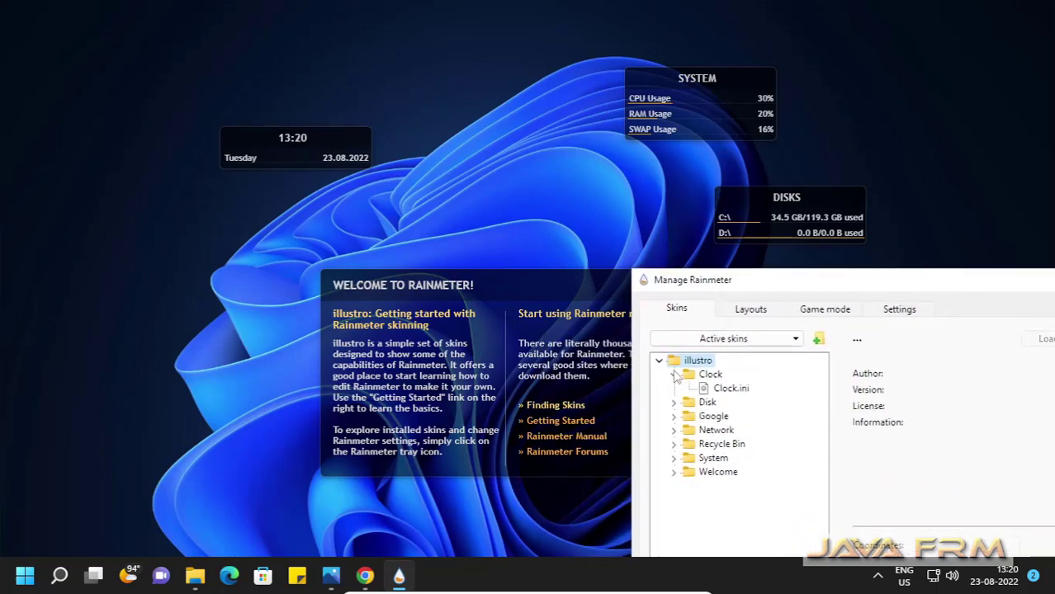
click(738, 389)
drag(935, 289, 429, 310)
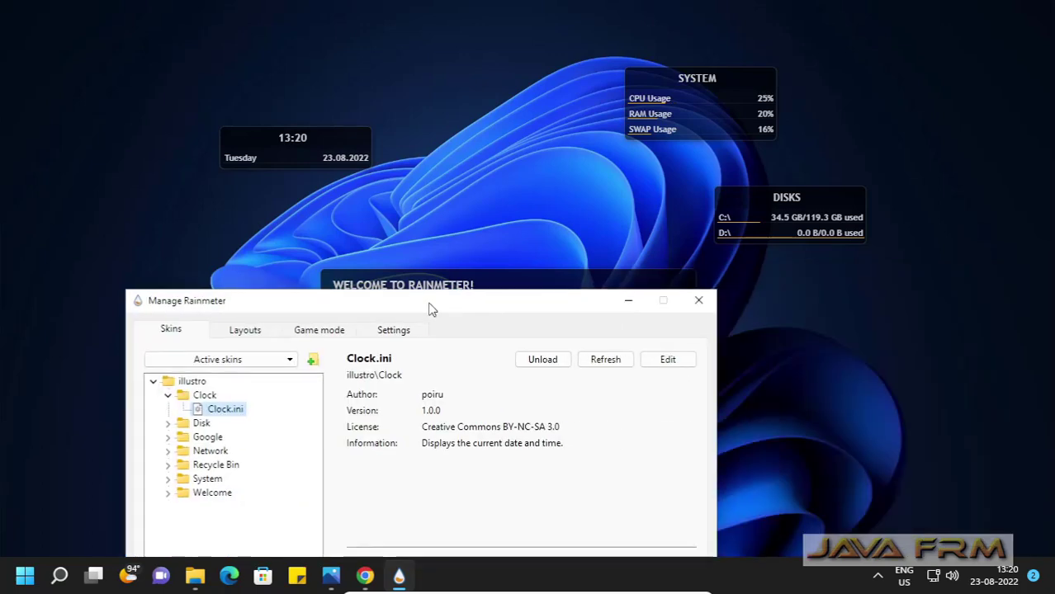
drag(305, 140, 330, 126)
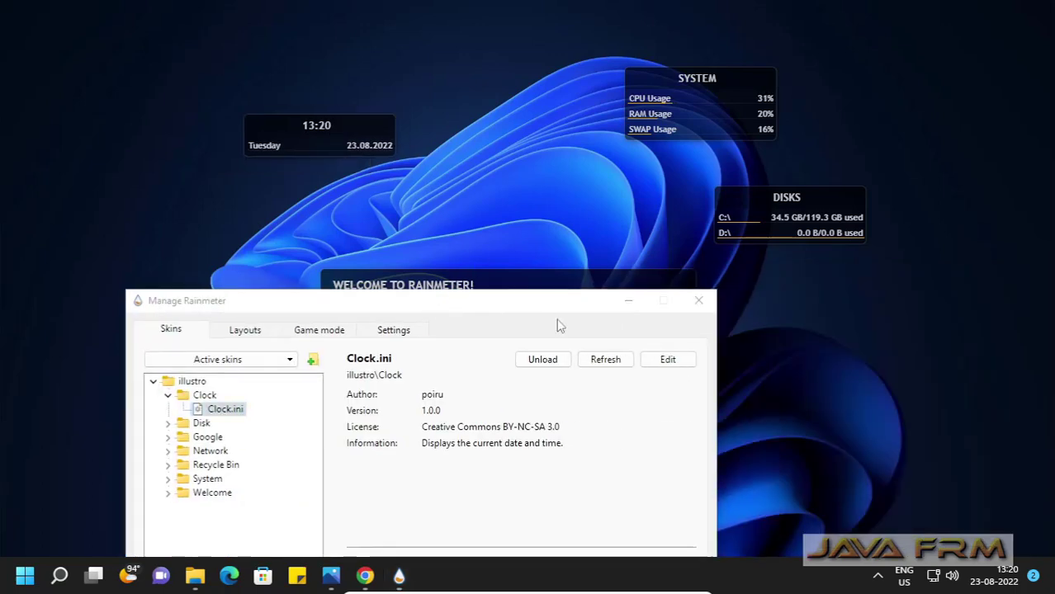
click(543, 360)
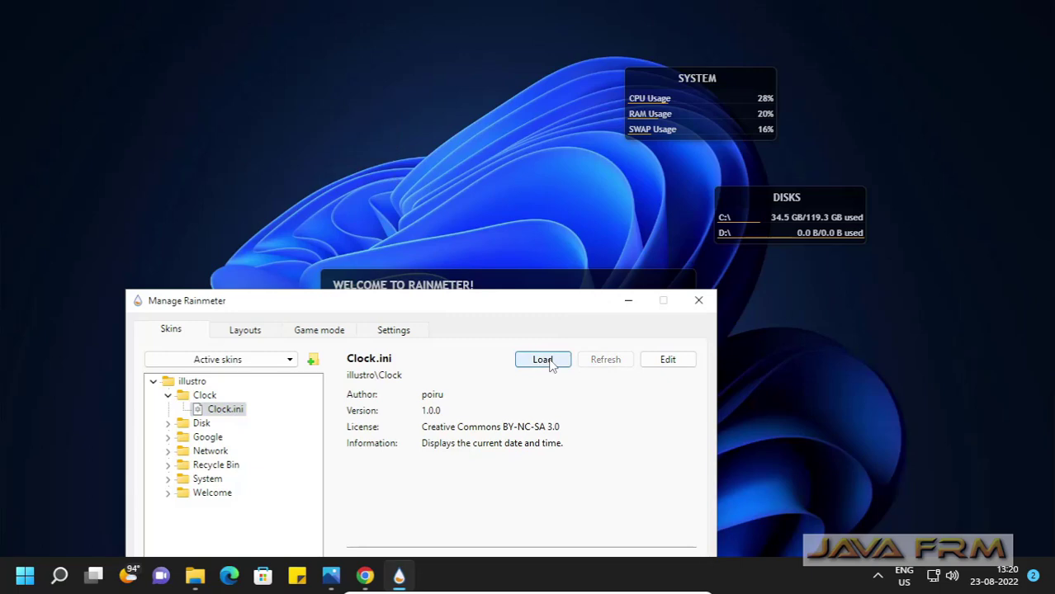
Expand the Disk folder and unload the 2 Disks.ini skin
click(169, 424)
click(231, 440)
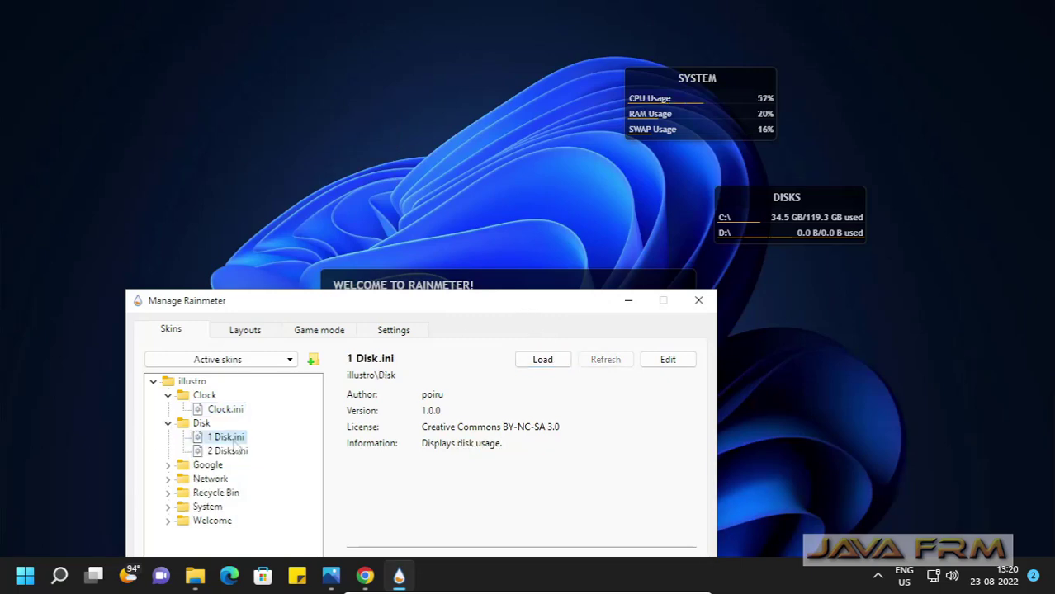
click(239, 454)
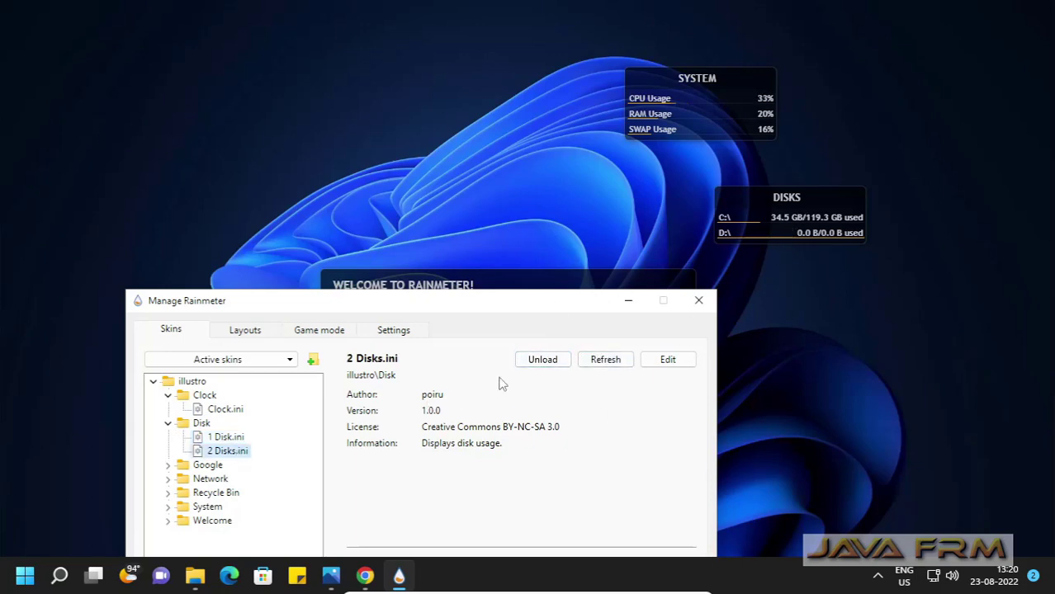
click(543, 359)
Unload the System.ini and Welcome.ini skins
drag(545, 309, 876, 188)
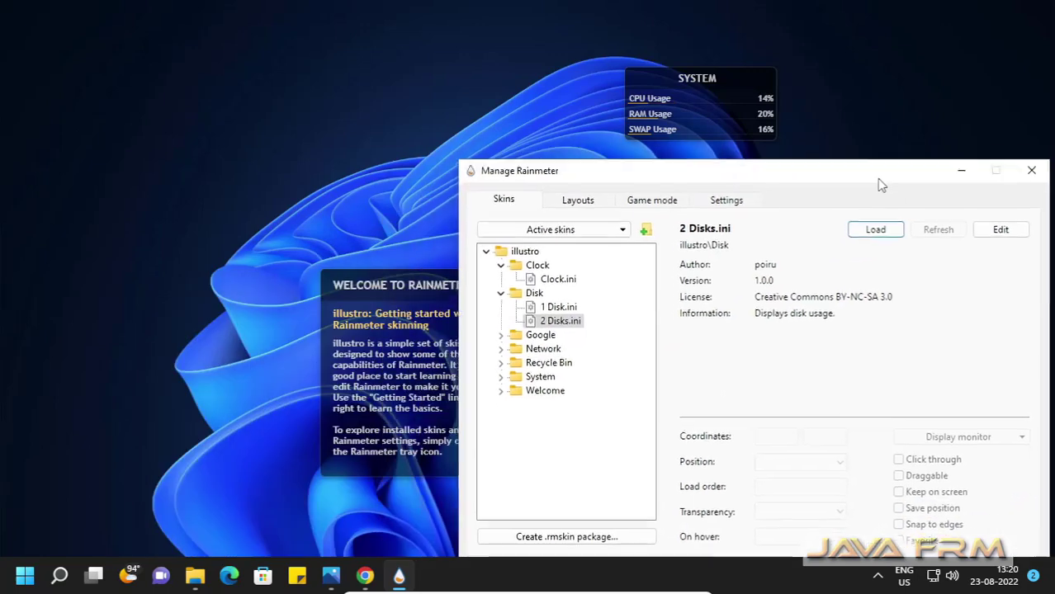
click(496, 382)
click(557, 396)
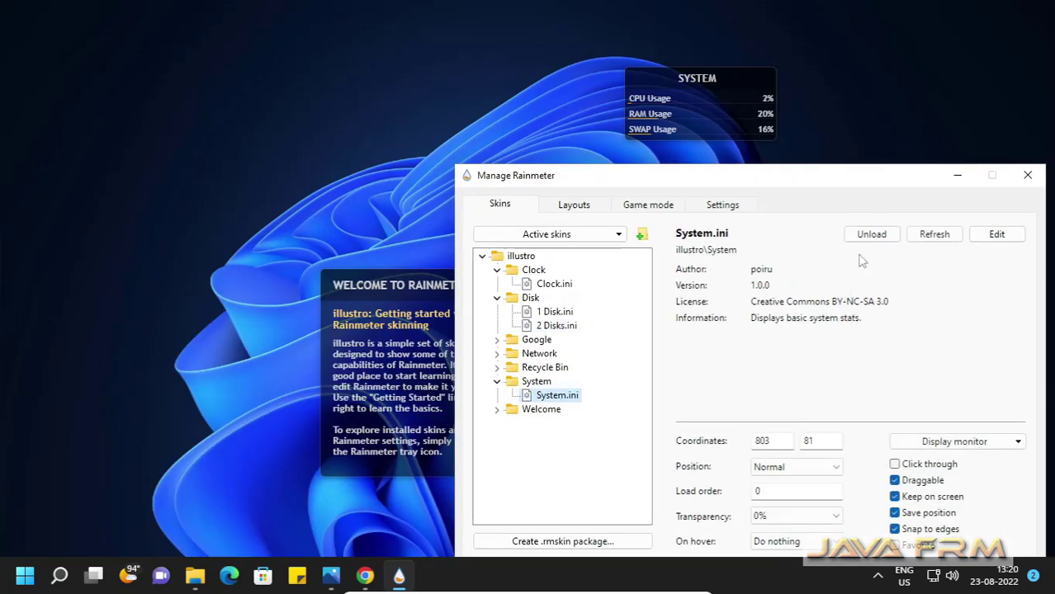
click(873, 235)
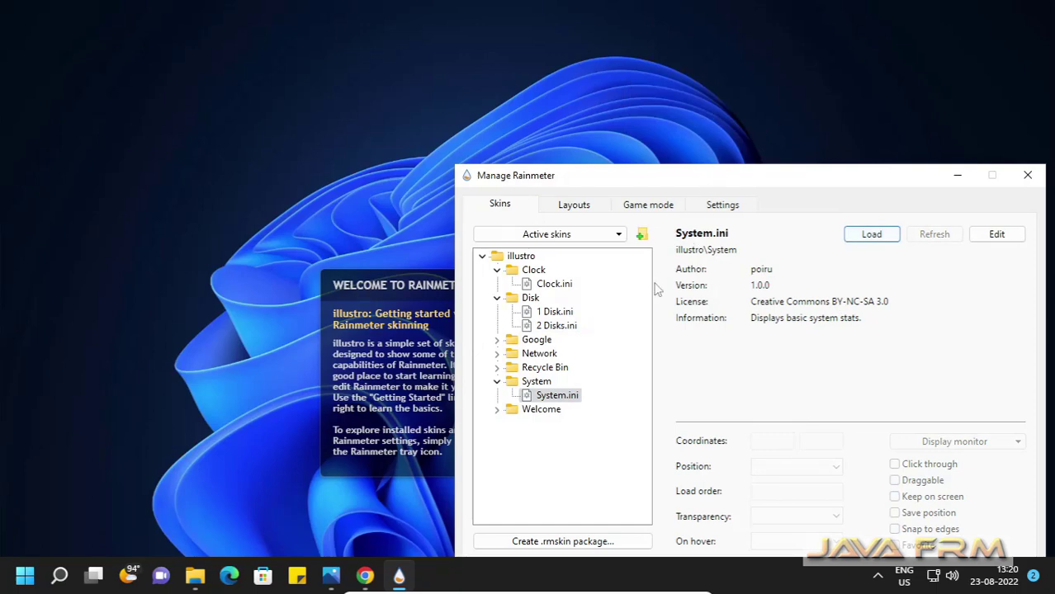
click(496, 409)
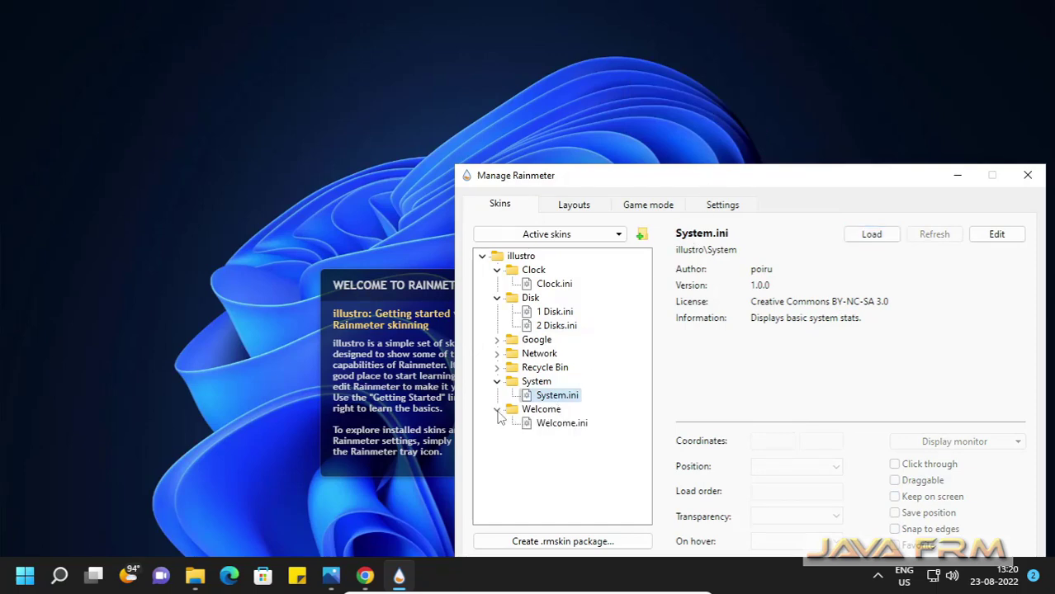
click(560, 424)
click(873, 236)
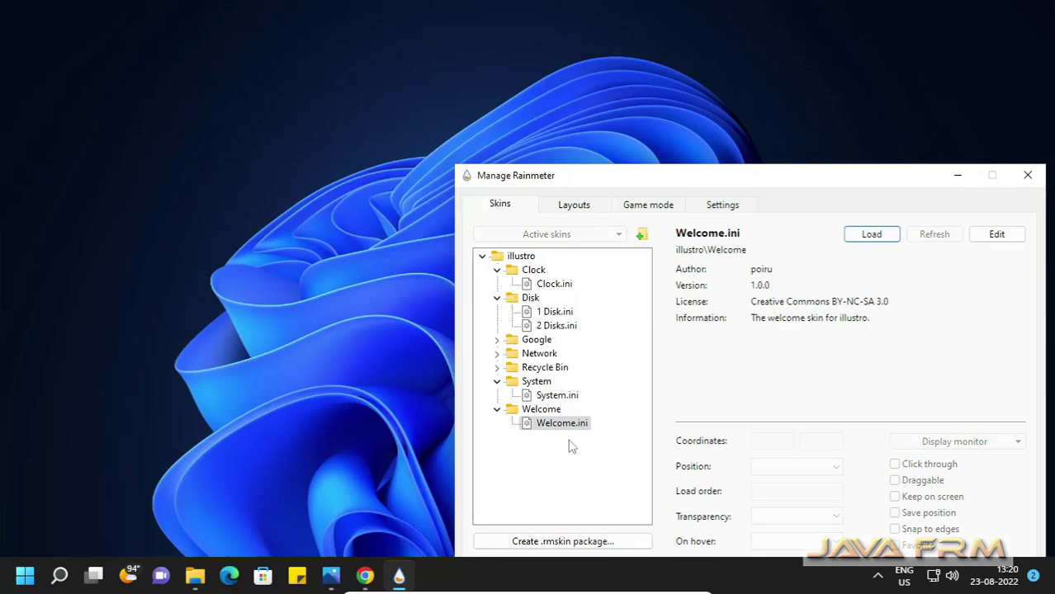
Load Clock.ini, drag the clock to the top right, unload it, and open Clock.ini in Notepad
drag(873, 171, 691, 83)
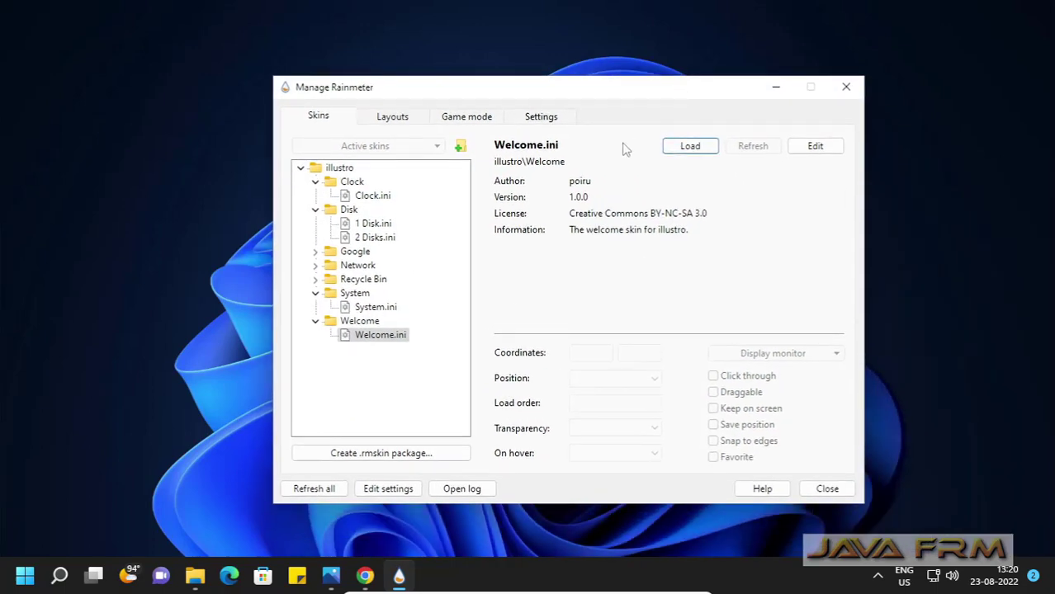
click(374, 198)
click(698, 149)
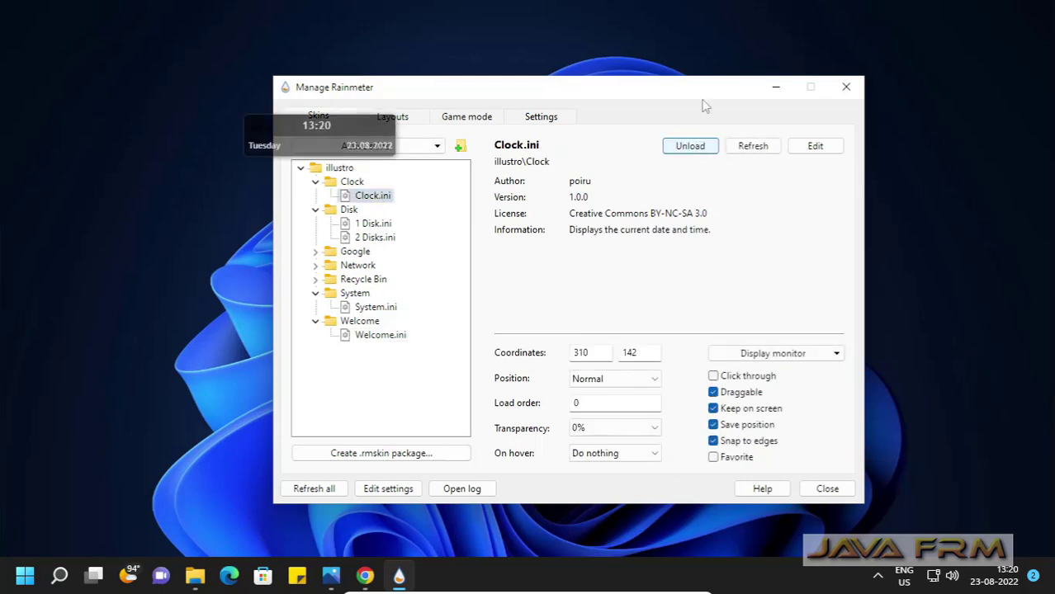
drag(705, 105, 673, 235)
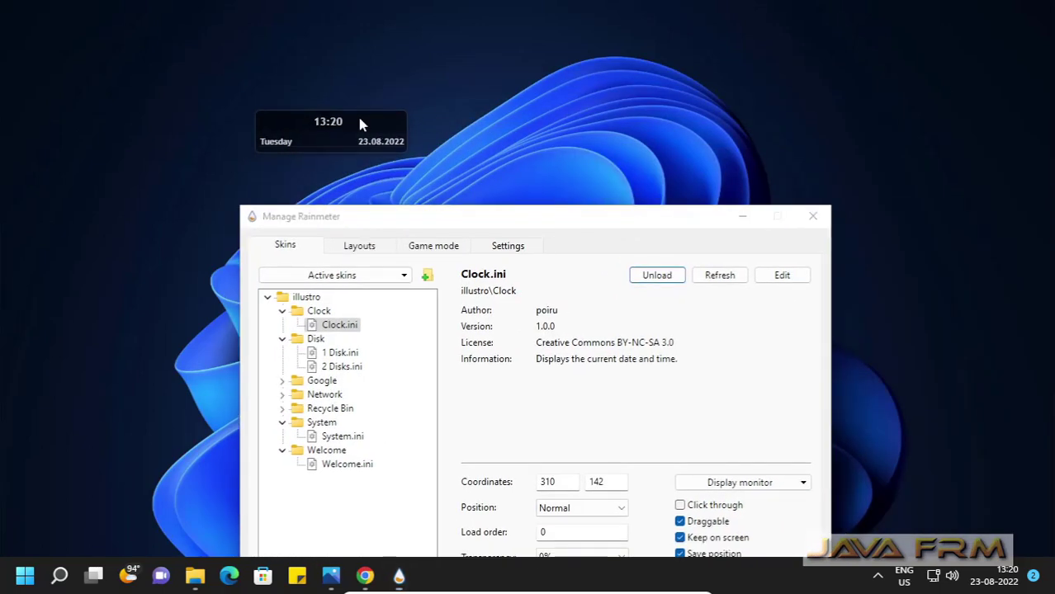
drag(359, 124, 901, 129)
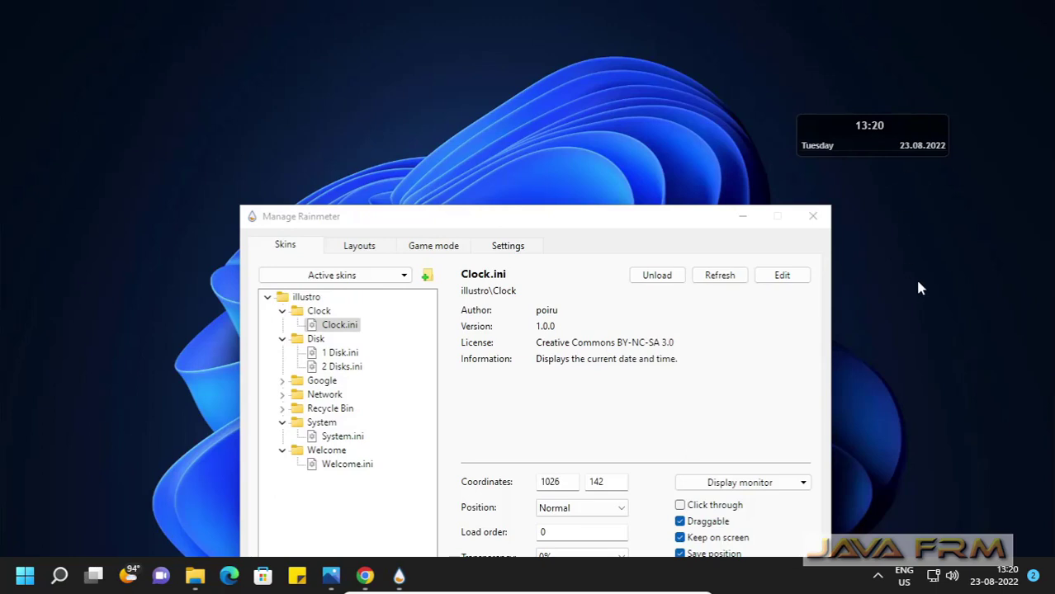
click(657, 277)
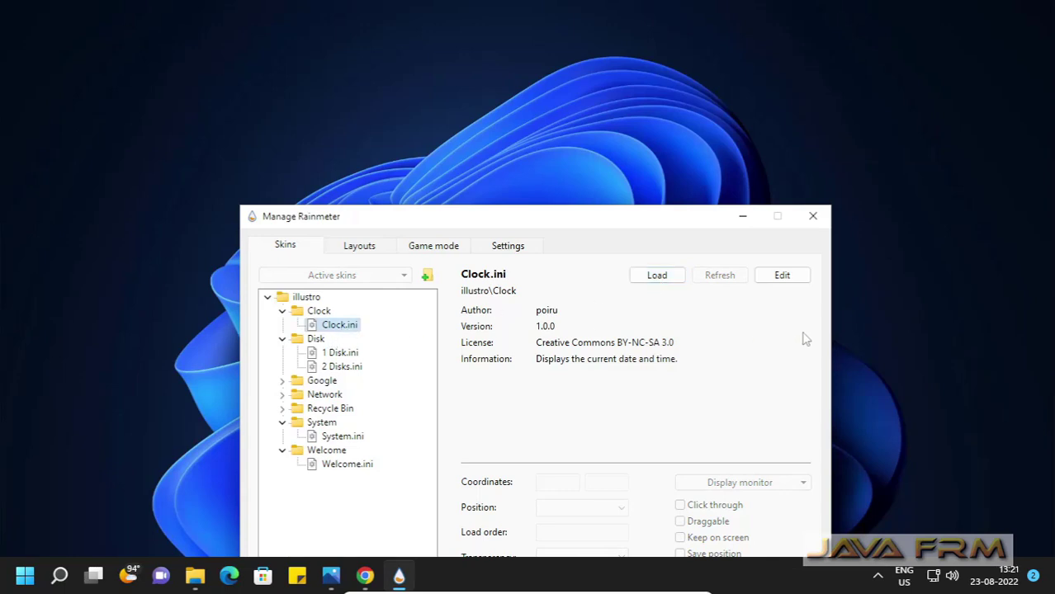
click(785, 277)
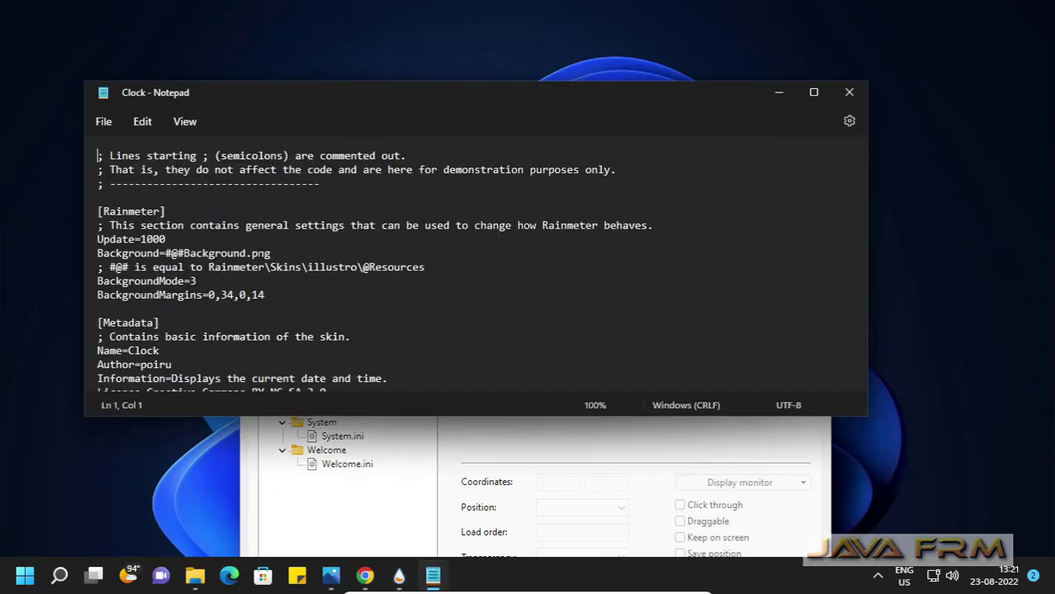
Change textSize from 8 to 12 in Clock.ini, save the file, and minimize Notepad
click(253, 281)
scroll(252, 302, down, 10)
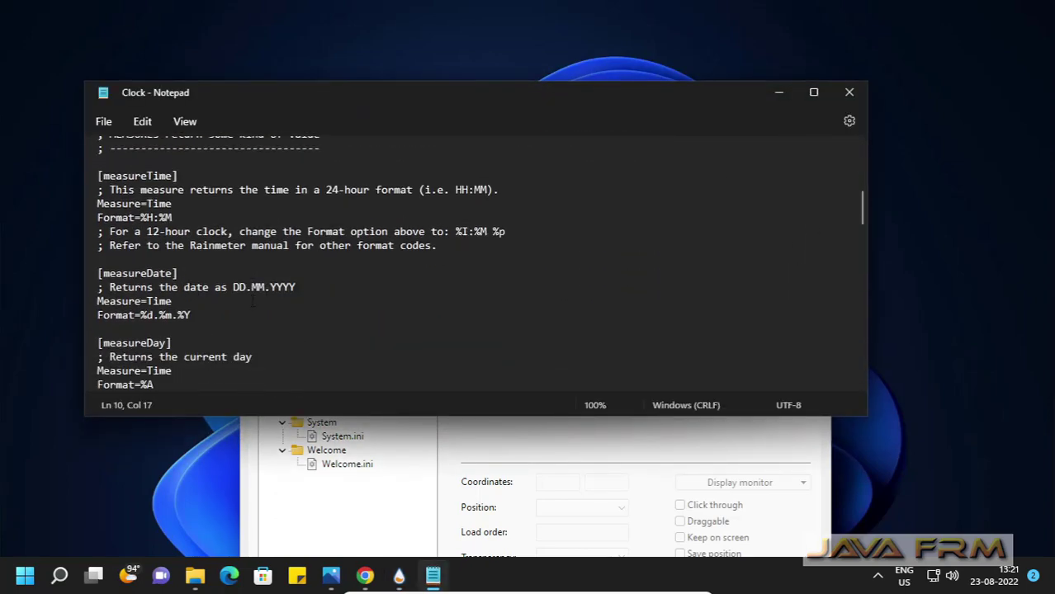
scroll(253, 302, up, 4)
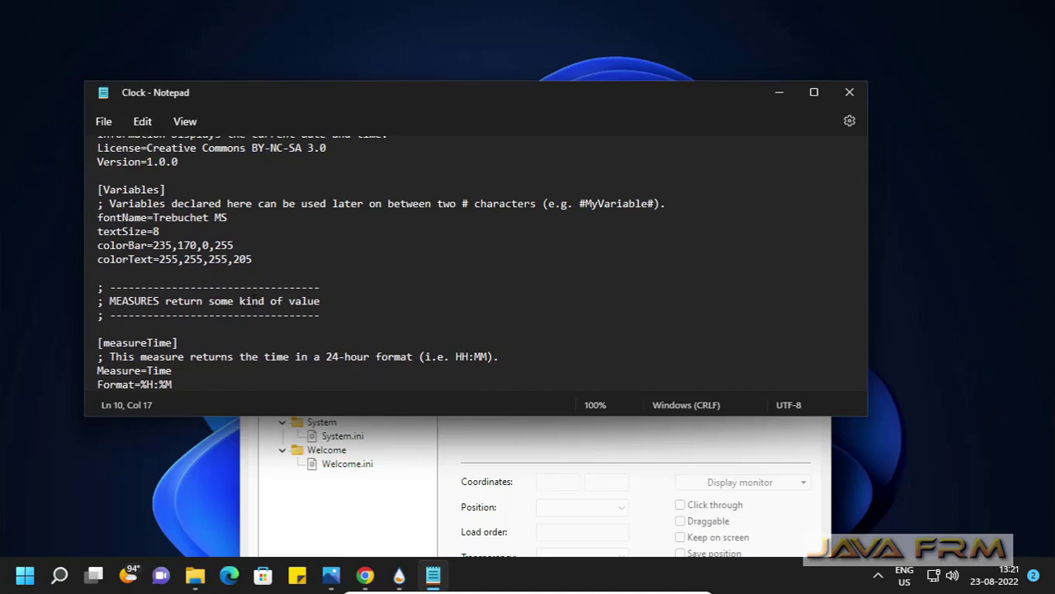
double_click(156, 232)
text(12)
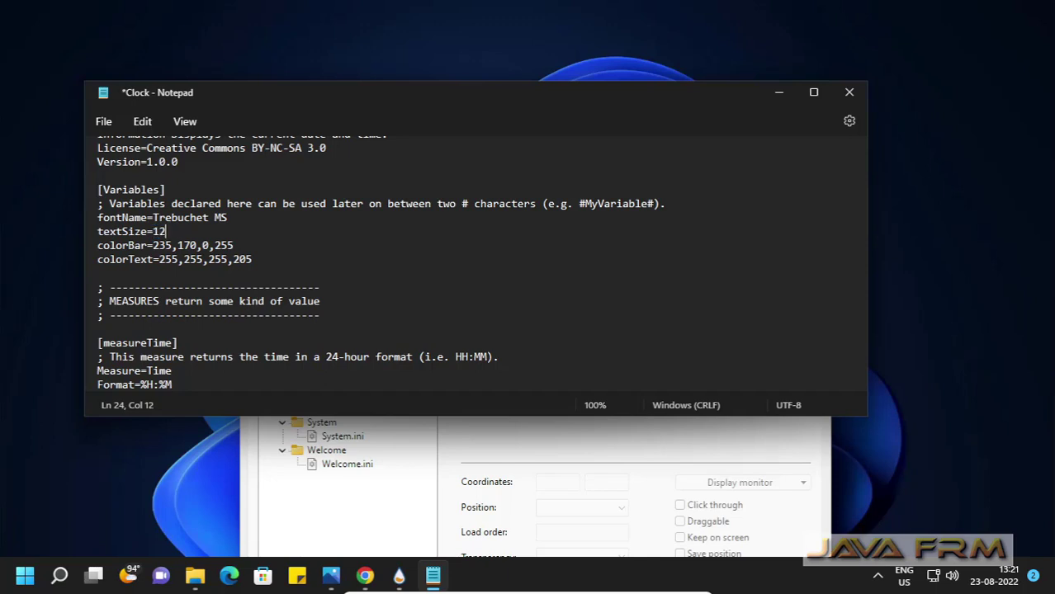
click(103, 124)
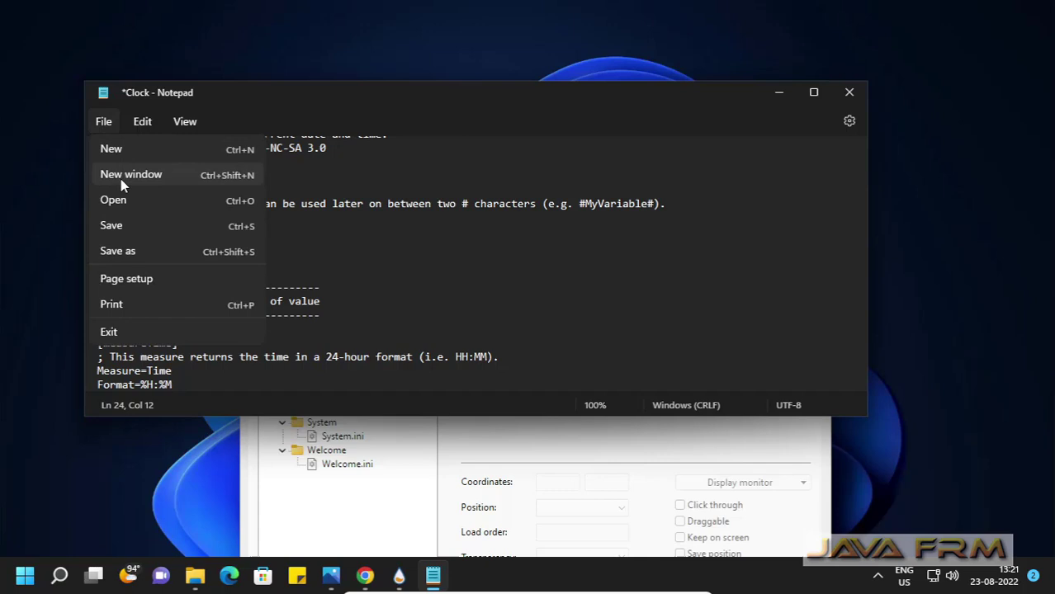
click(108, 224)
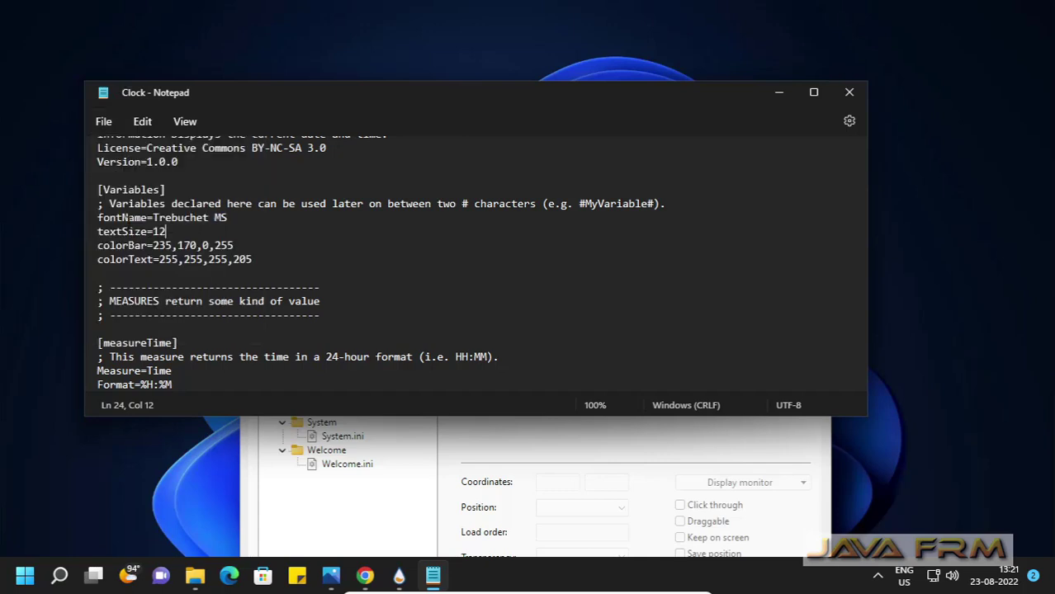
click(779, 92)
Load the Clock skin, nudge the clock up-left, and bring Clock.ini back in Notepad
click(656, 276)
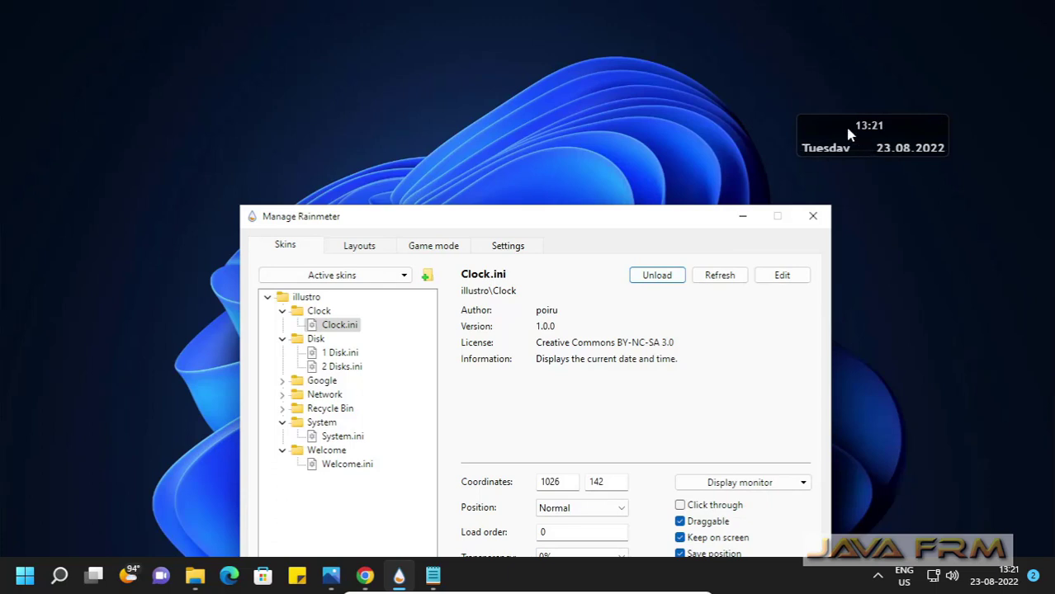
drag(848, 134, 834, 97)
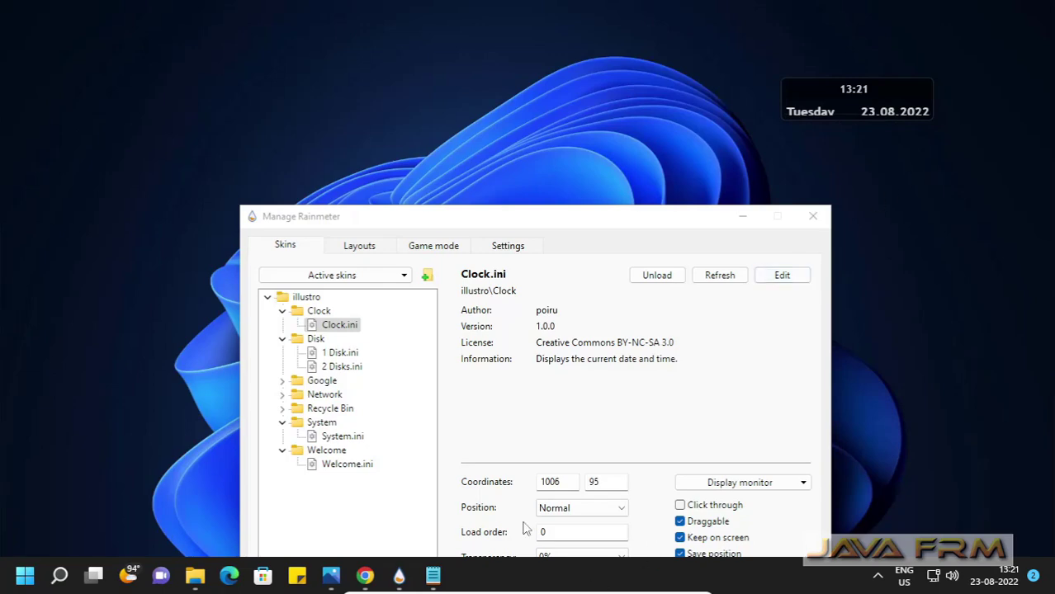
click(433, 575)
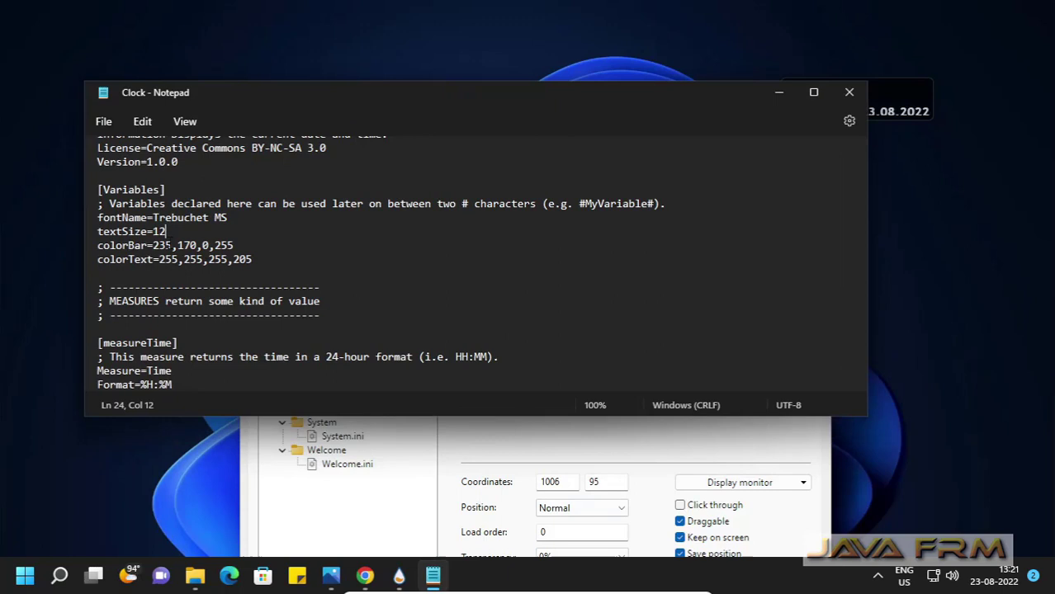
Revert textSize from 12 to 8 in Clock.ini, save it, and minimize Notepad
key(shift+End)
text(8)
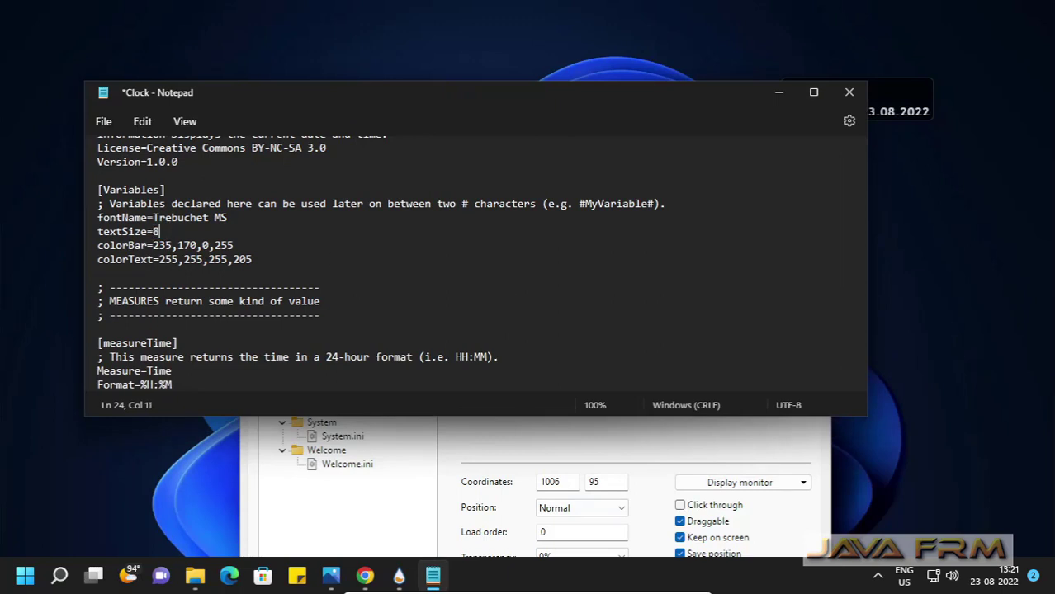
click(104, 122)
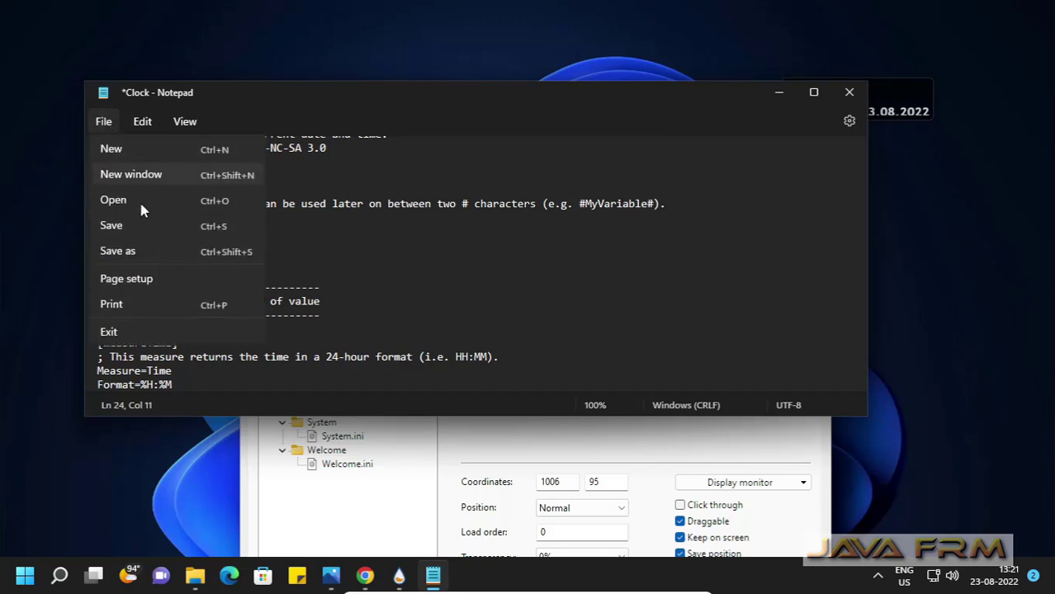
click(138, 232)
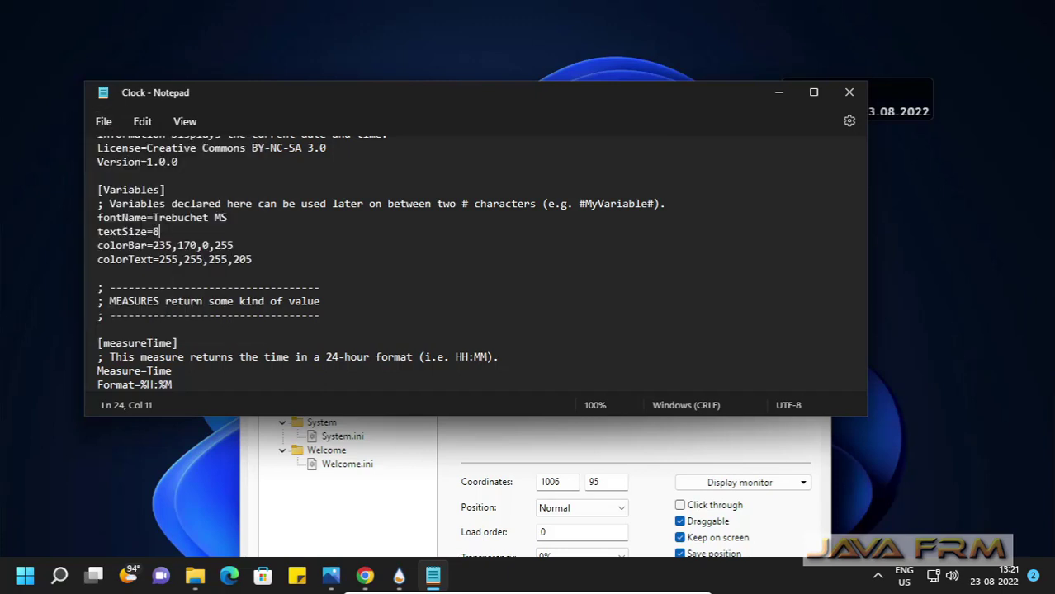
click(778, 92)
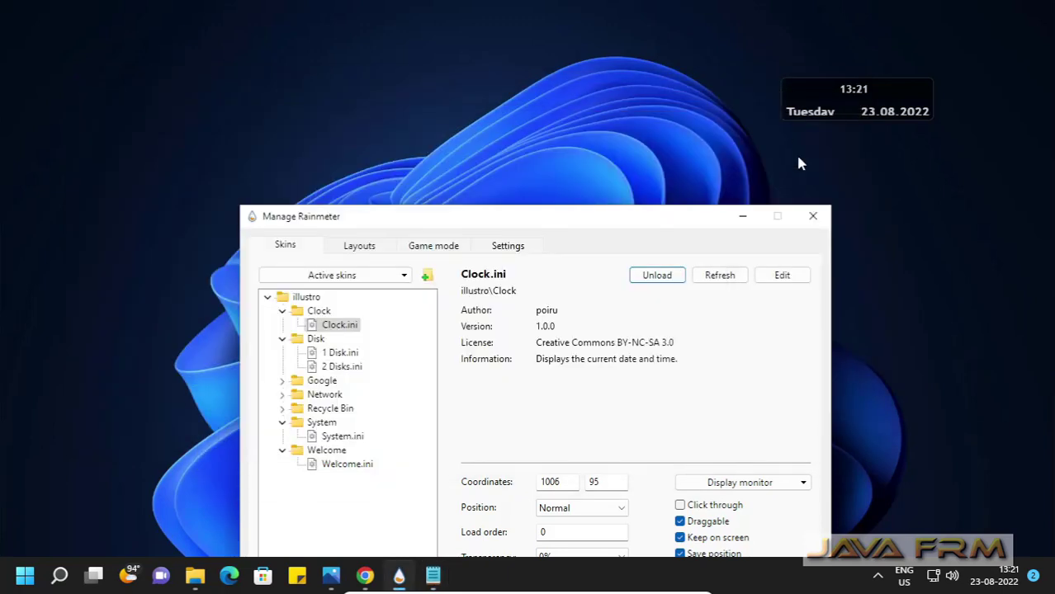
Refresh the Clock skin to restore its smaller date text, then close Manage Rainmeter
click(720, 278)
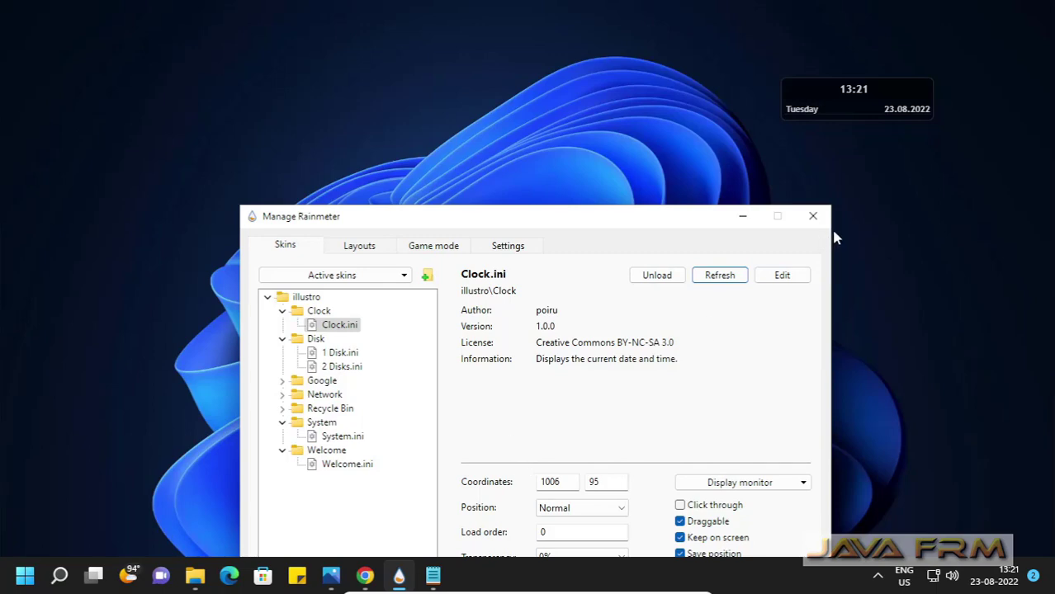
click(812, 216)
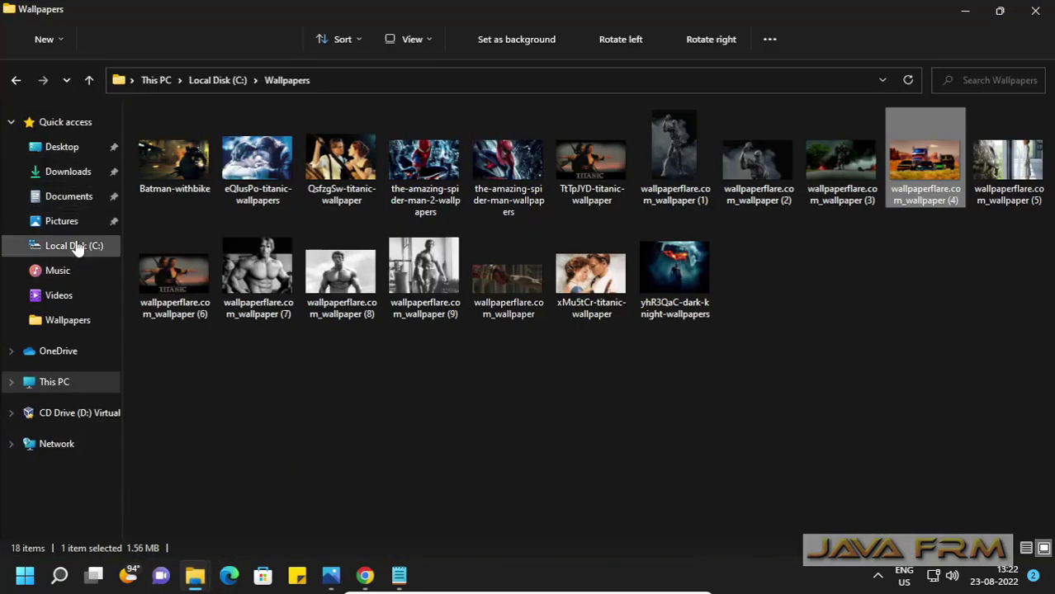
Browse from Local Disk (C:) through Users, the user's Documents, Rainmeter and Skins into illustro
click(74, 246)
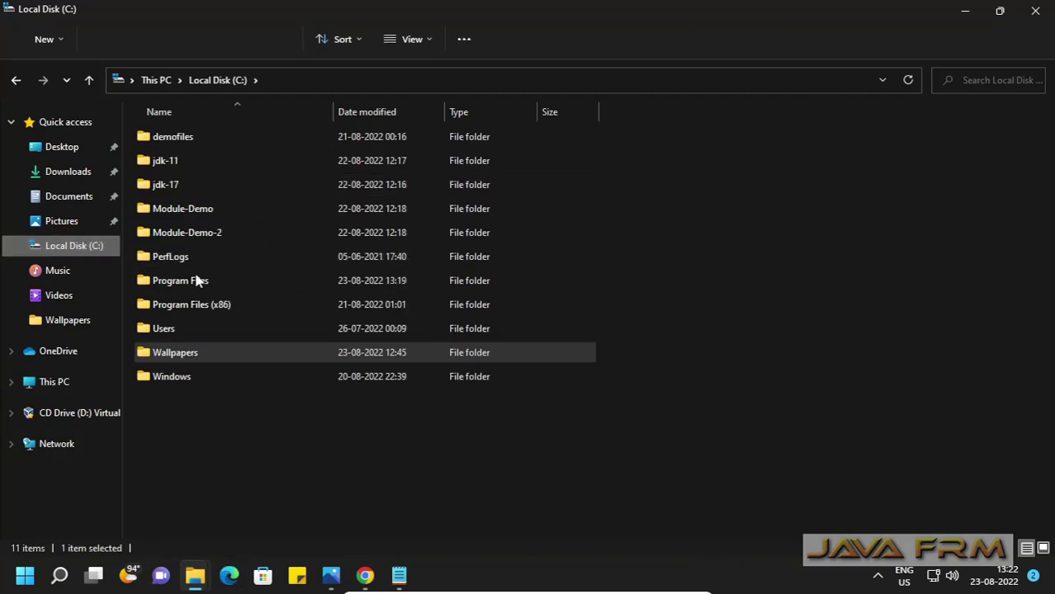
double_click(157, 329)
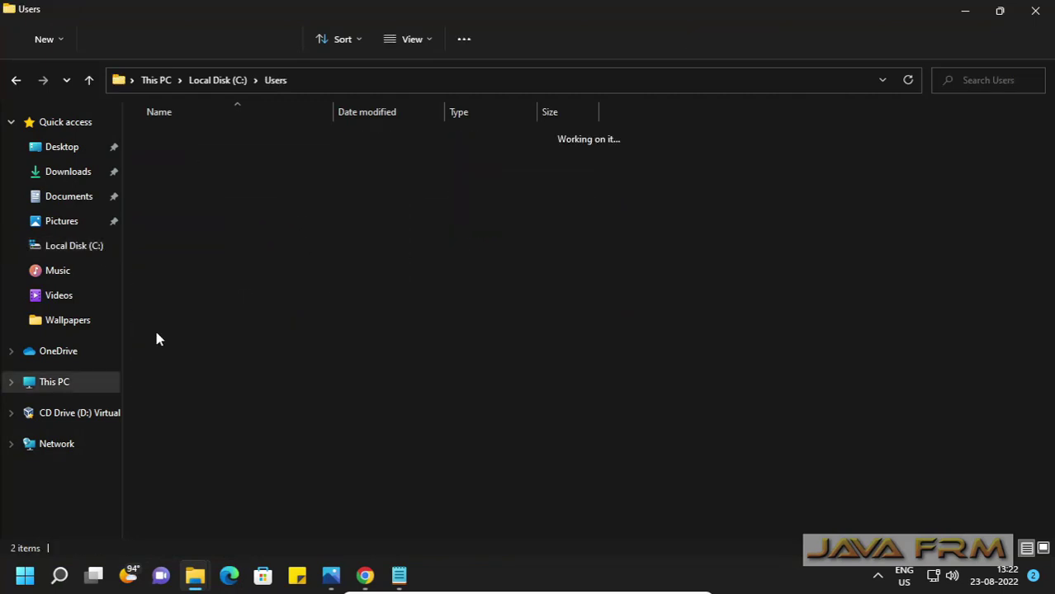
click(171, 170)
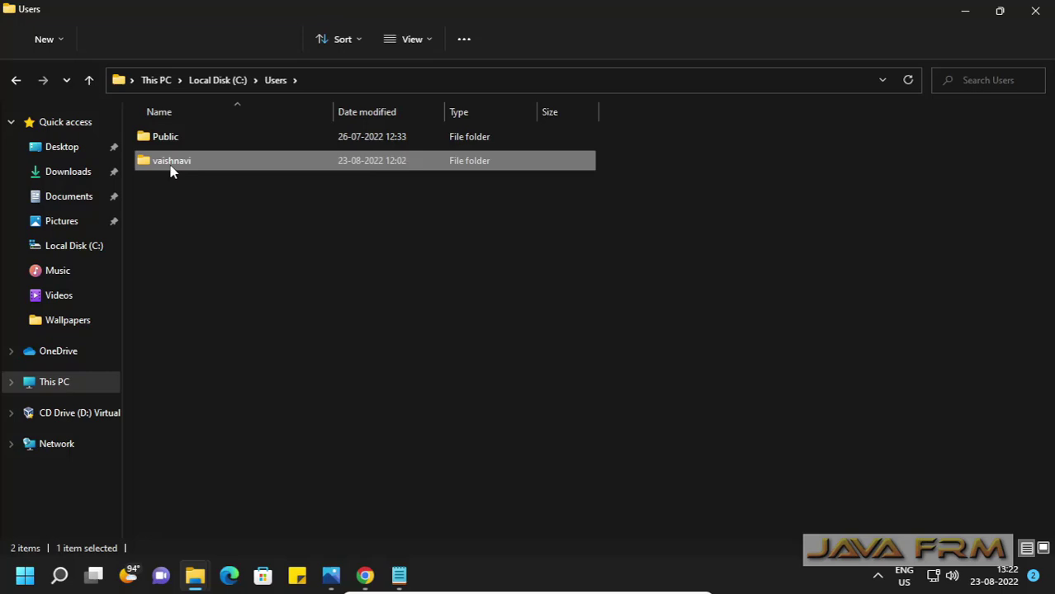
double_click(172, 169)
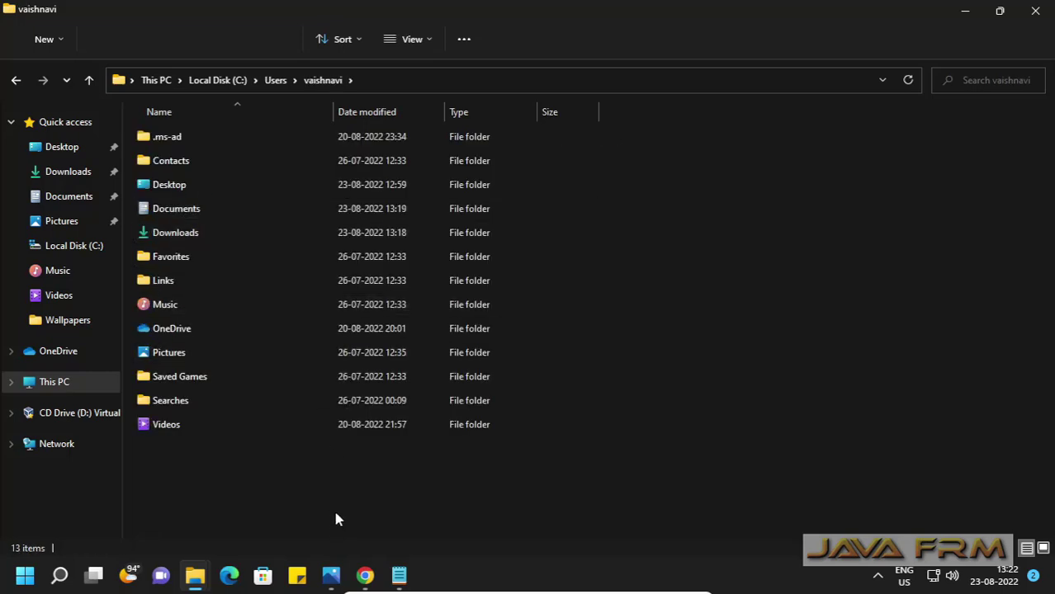
double_click(176, 209)
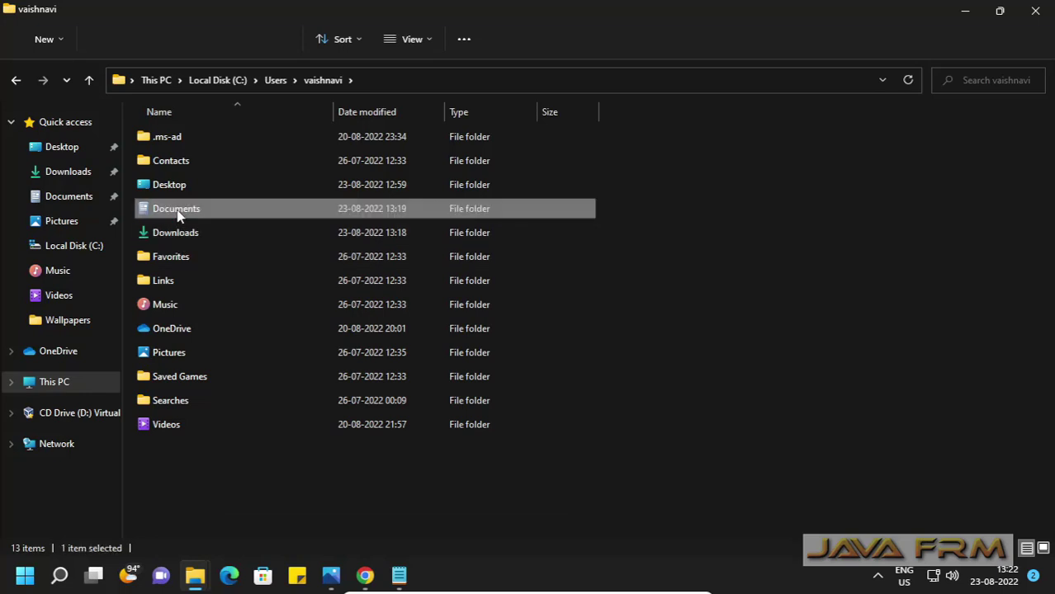
double_click(167, 137)
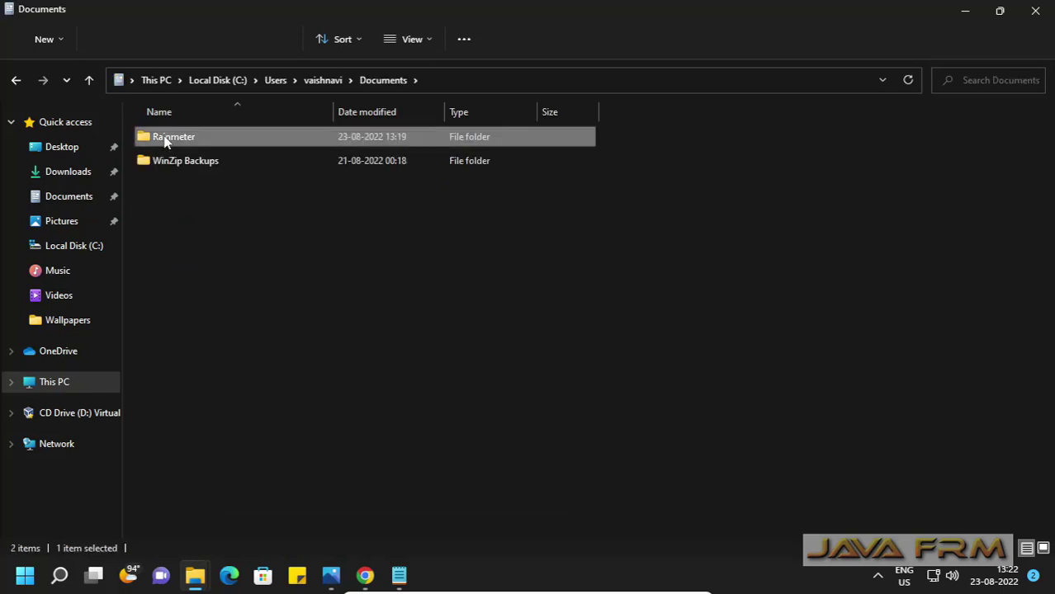
double_click(148, 136)
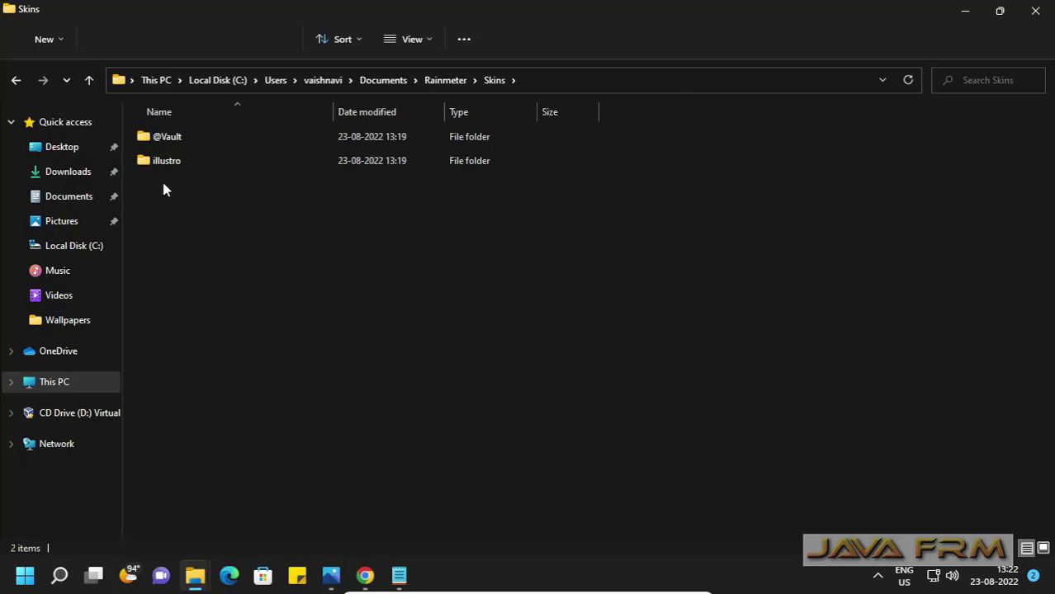
double_click(152, 165)
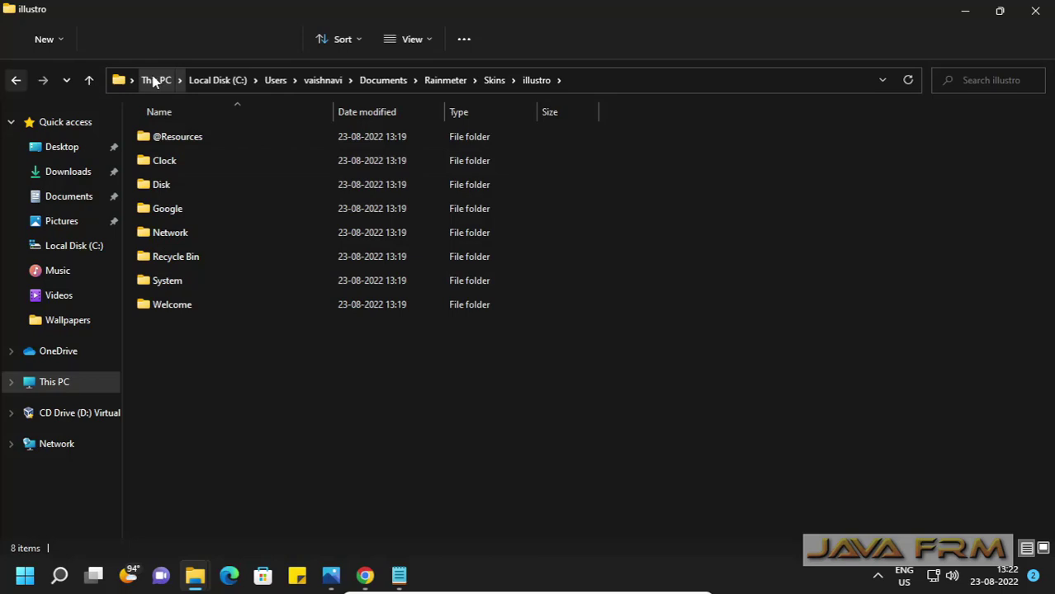
View the illustro folder's full path in the address bar, then minimize File Explorer
click(589, 81)
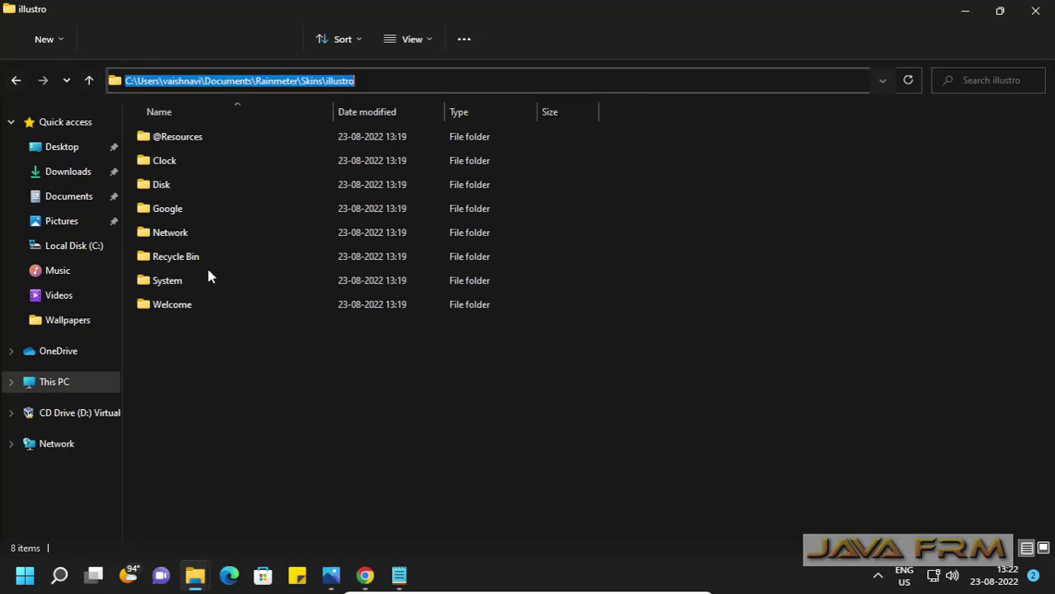
click(403, 346)
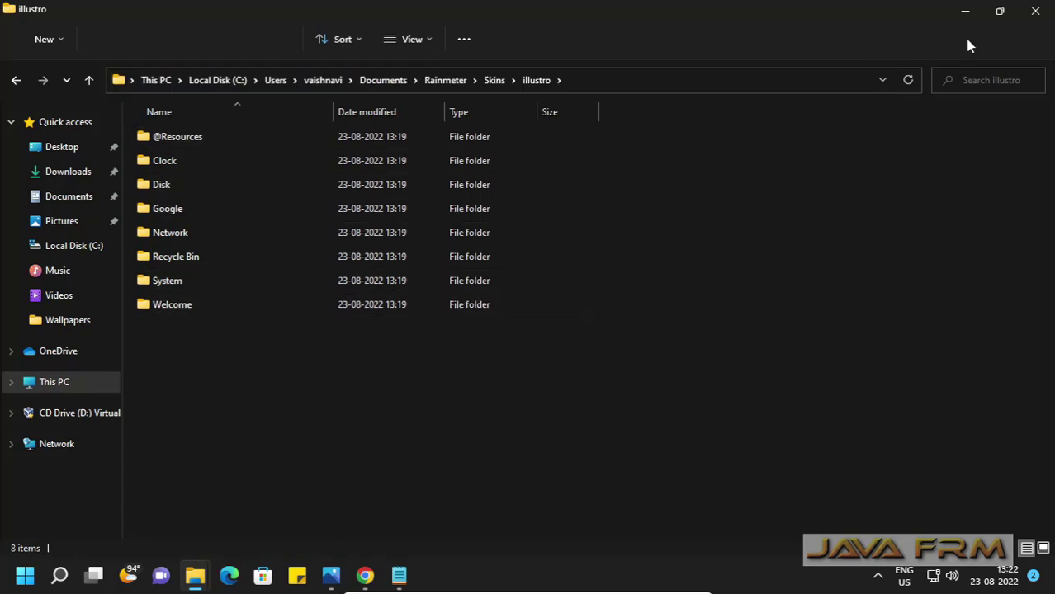
click(964, 11)
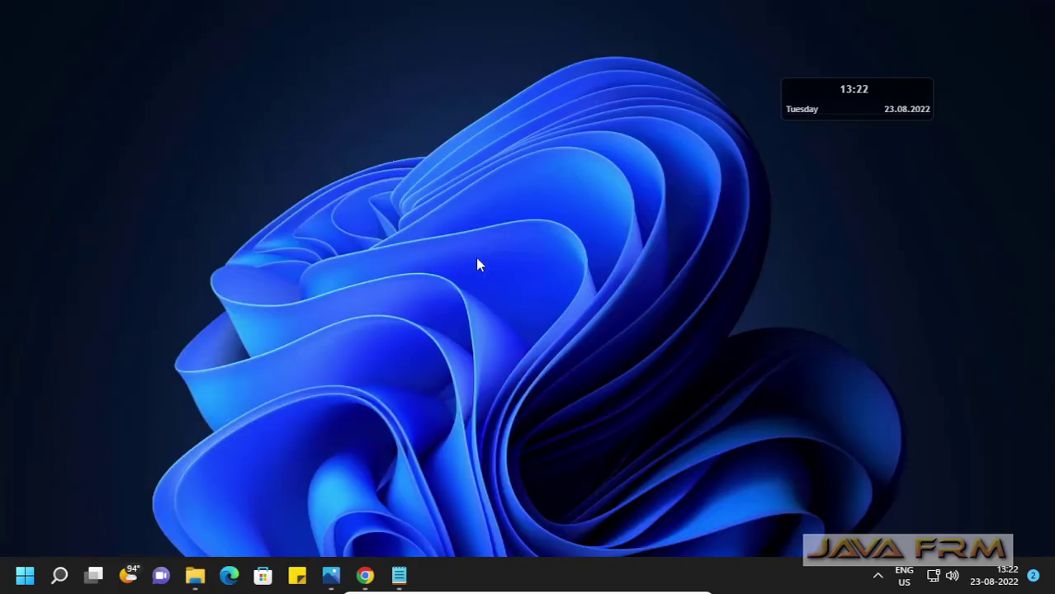